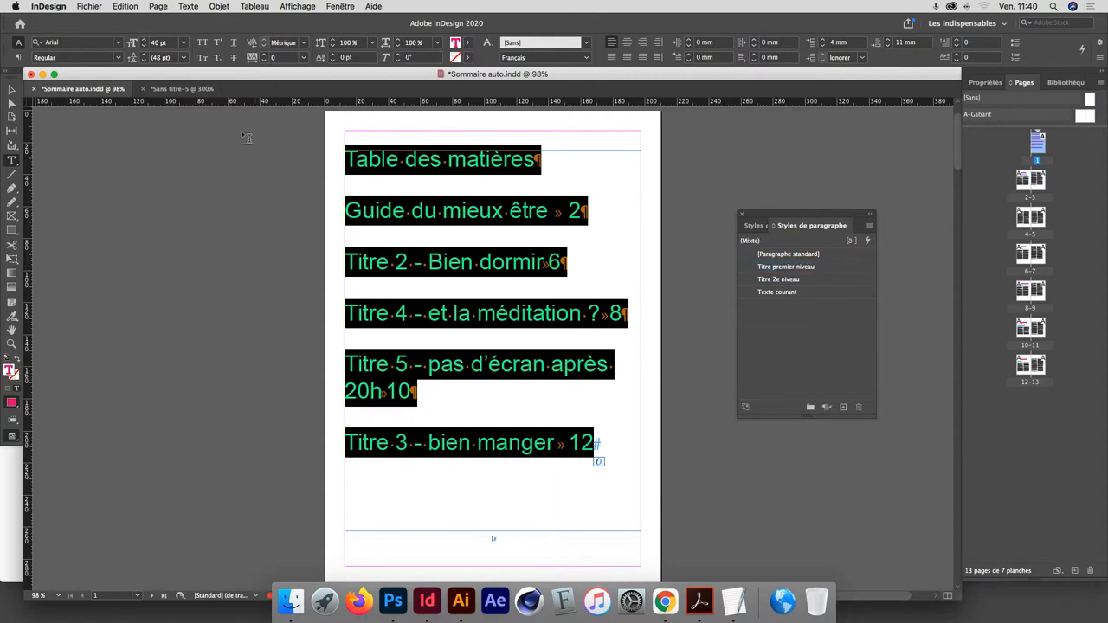
# Step: Open the table of contents settings and set the title to Sommaire
pyautogui.click(158, 6)
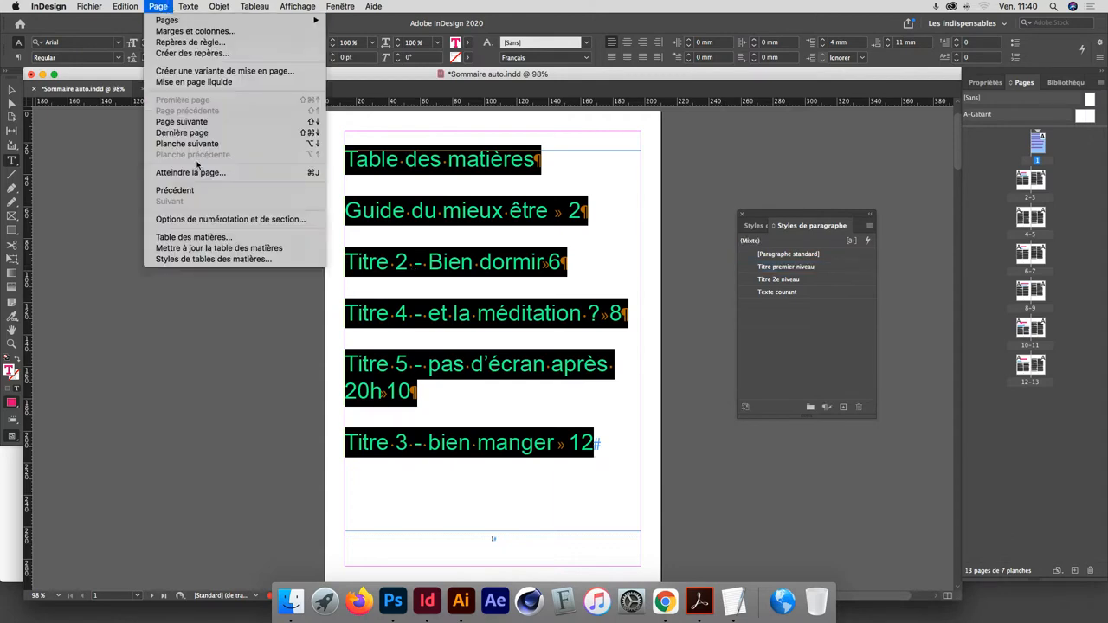
pyautogui.click(197, 237)
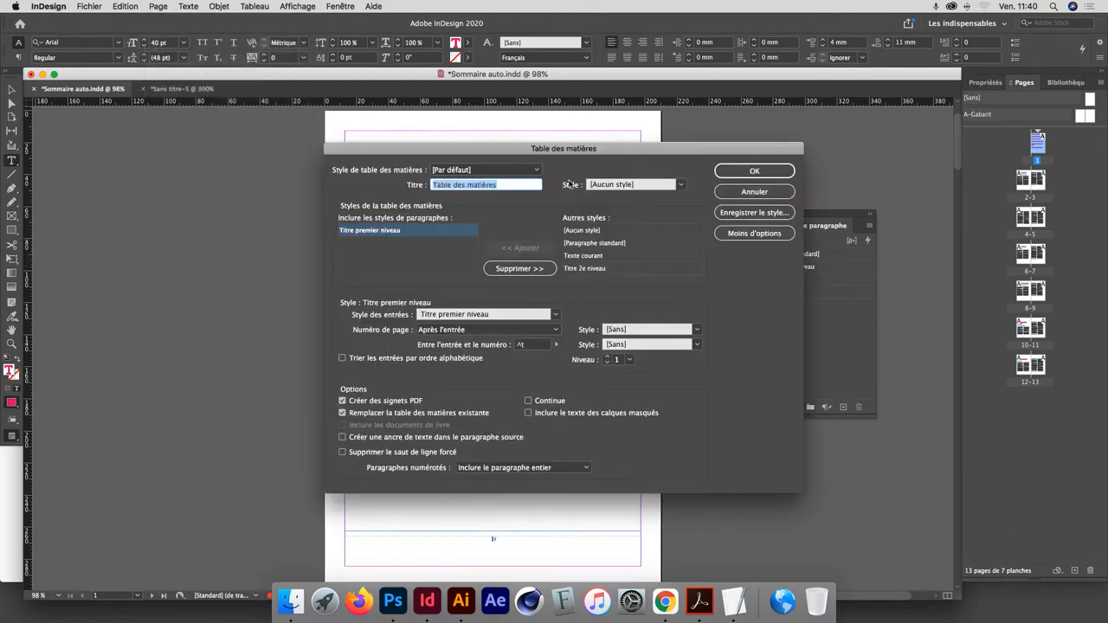
pyautogui.moveTo(507, 148); pyautogui.dragTo(427, 200)
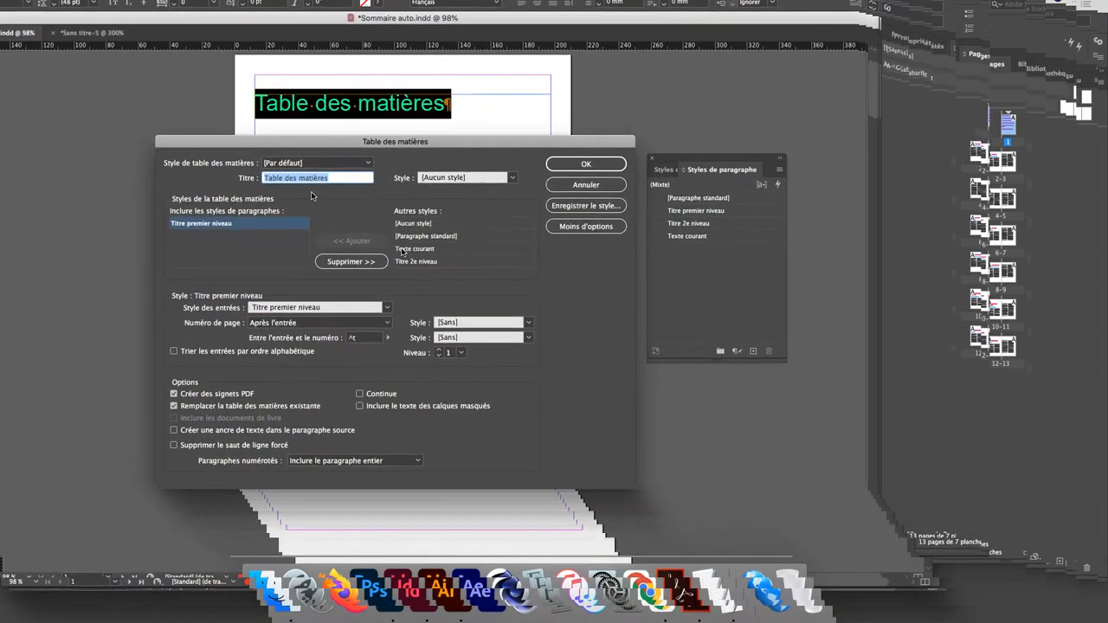
pyautogui.write('Sommaire')
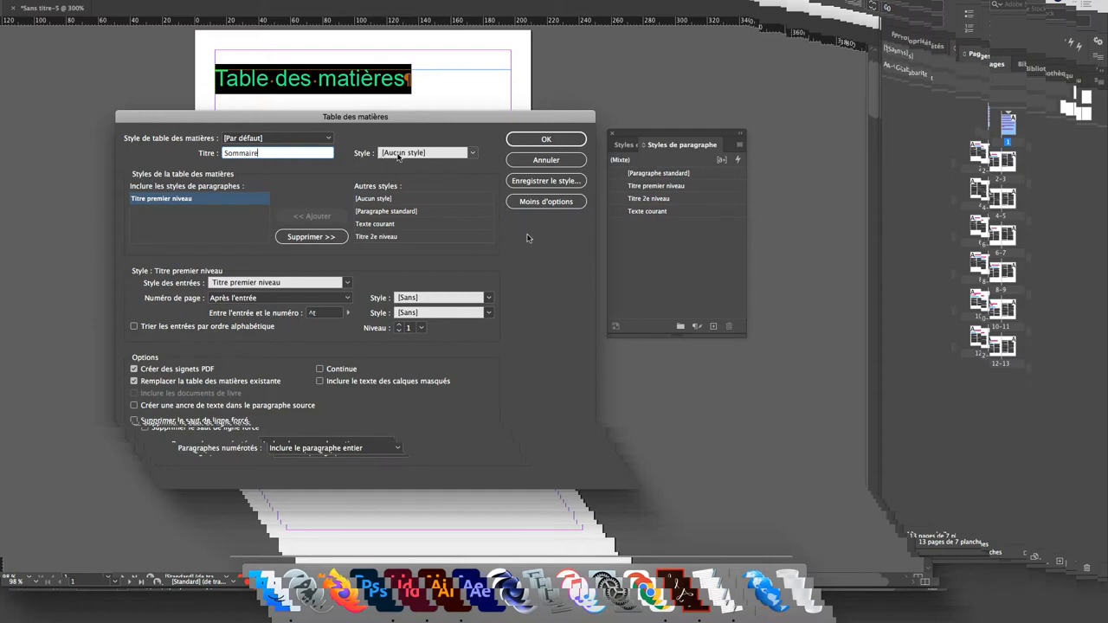
pyautogui.click(474, 154)
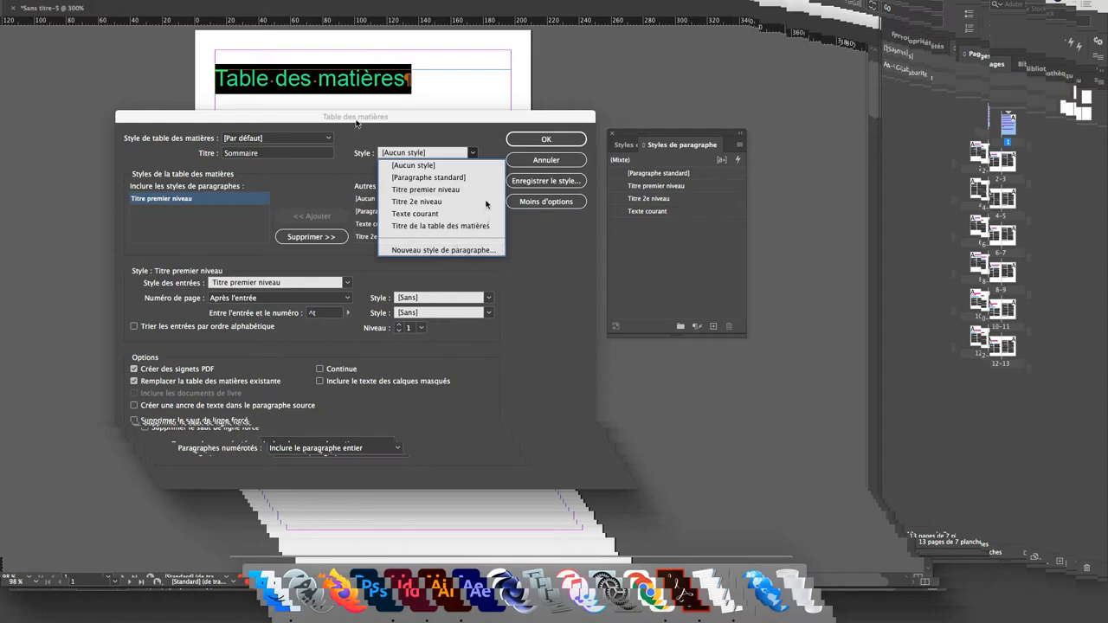
pyautogui.press('Escape')
pyautogui.press('alt')
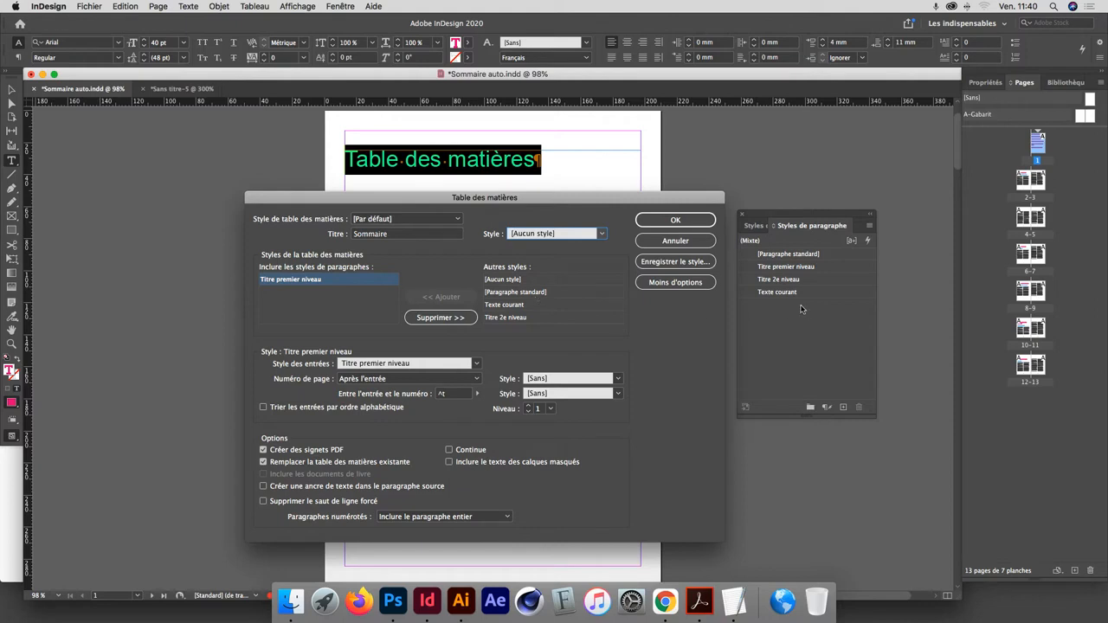
pyautogui.click(600, 233)
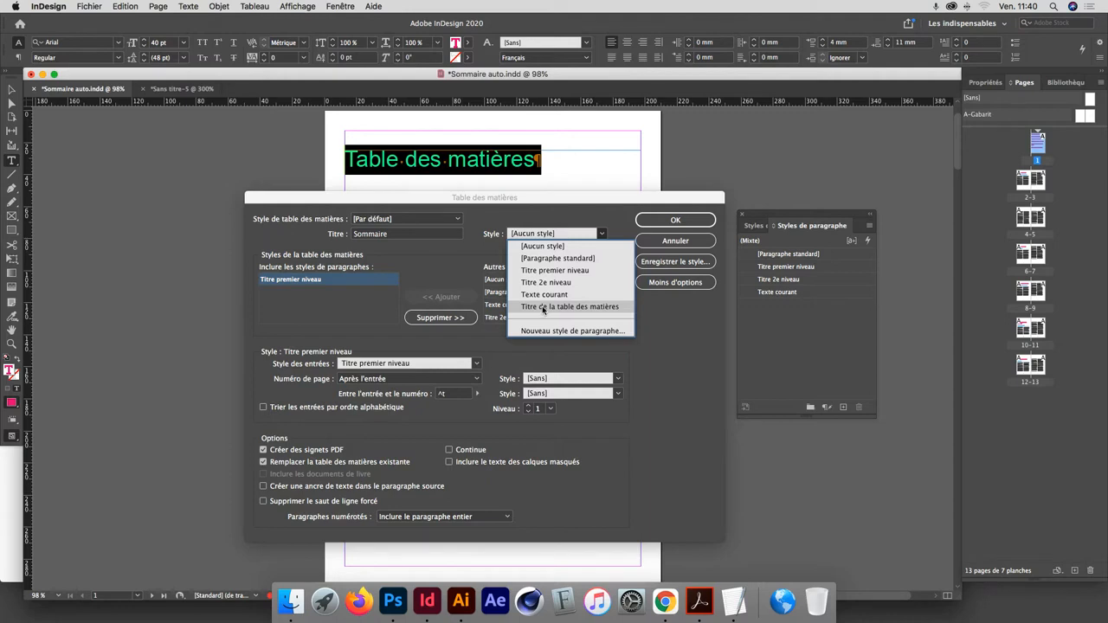
pyautogui.click(607, 208)
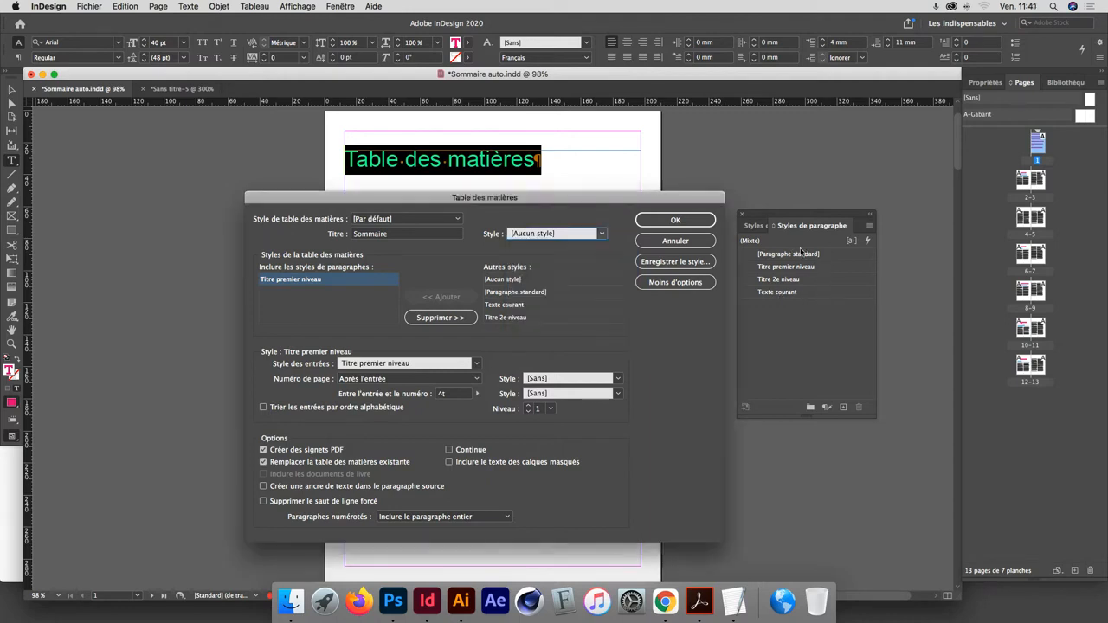
# Step: Set the title's style to Titre de la table des matières and the entries' style to Corps du texte de la table des matières
pyautogui.click(602, 236)
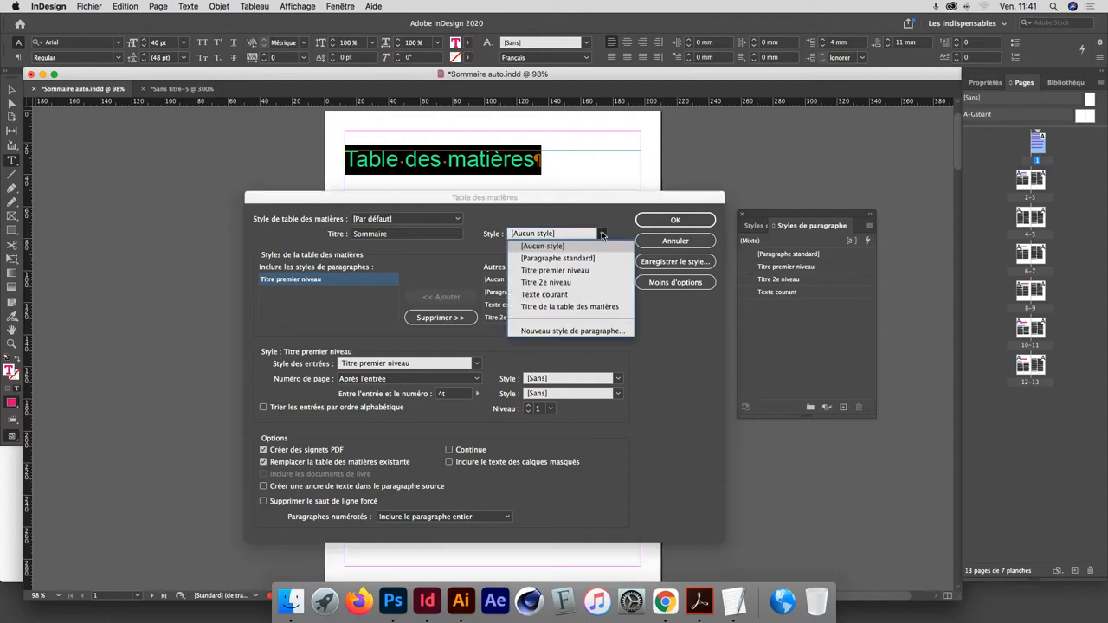
pyautogui.click(598, 307)
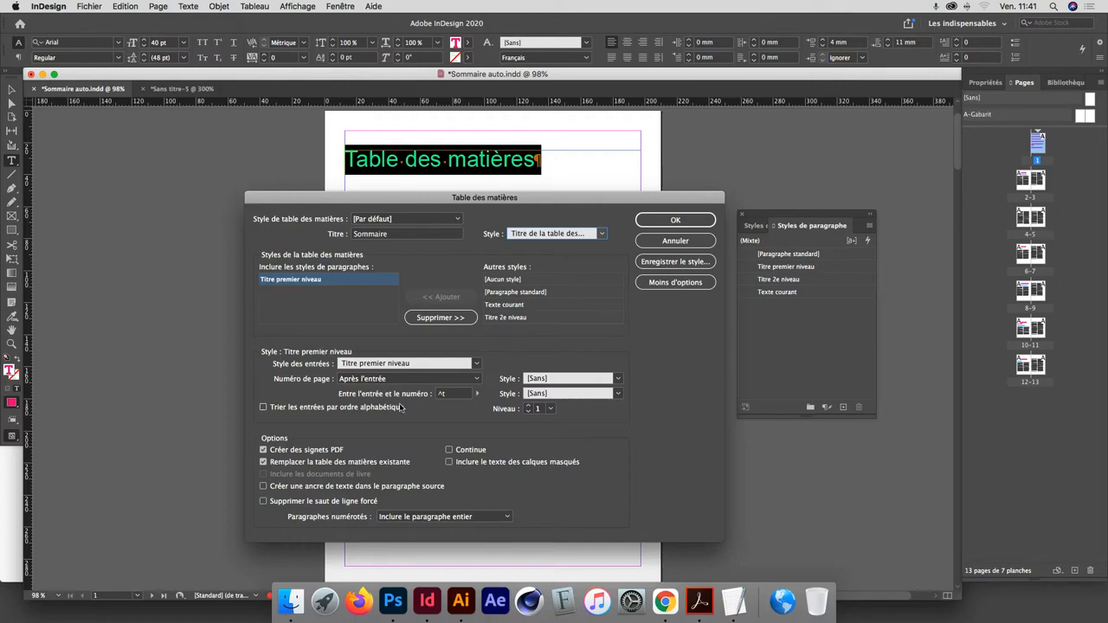
pyautogui.moveTo(335, 199); pyautogui.dragTo(427, 189)
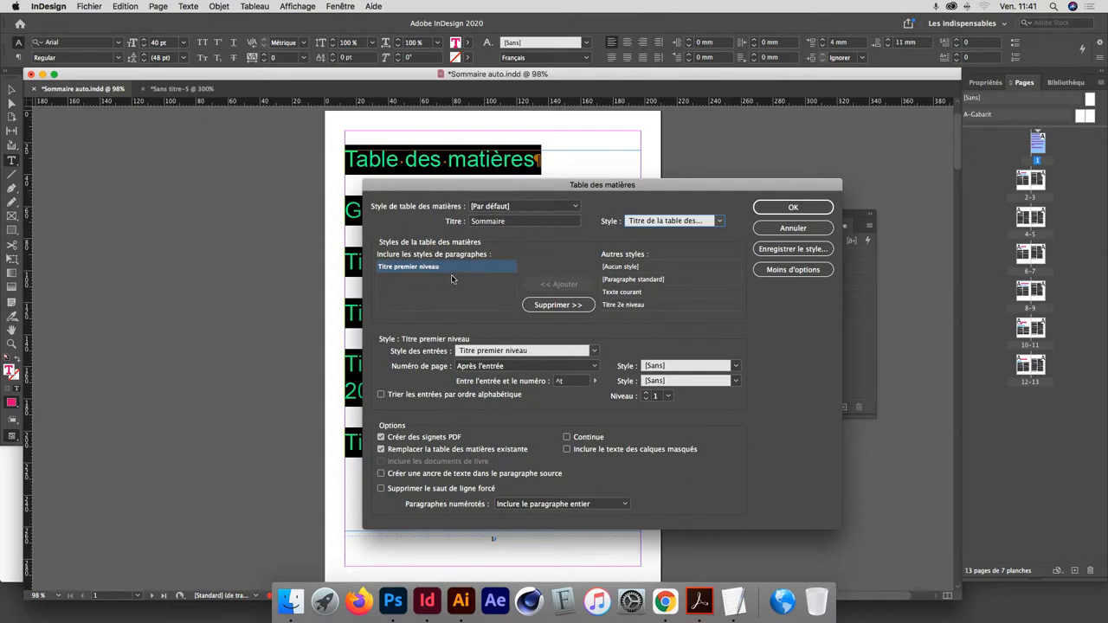
pyautogui.click(595, 351)
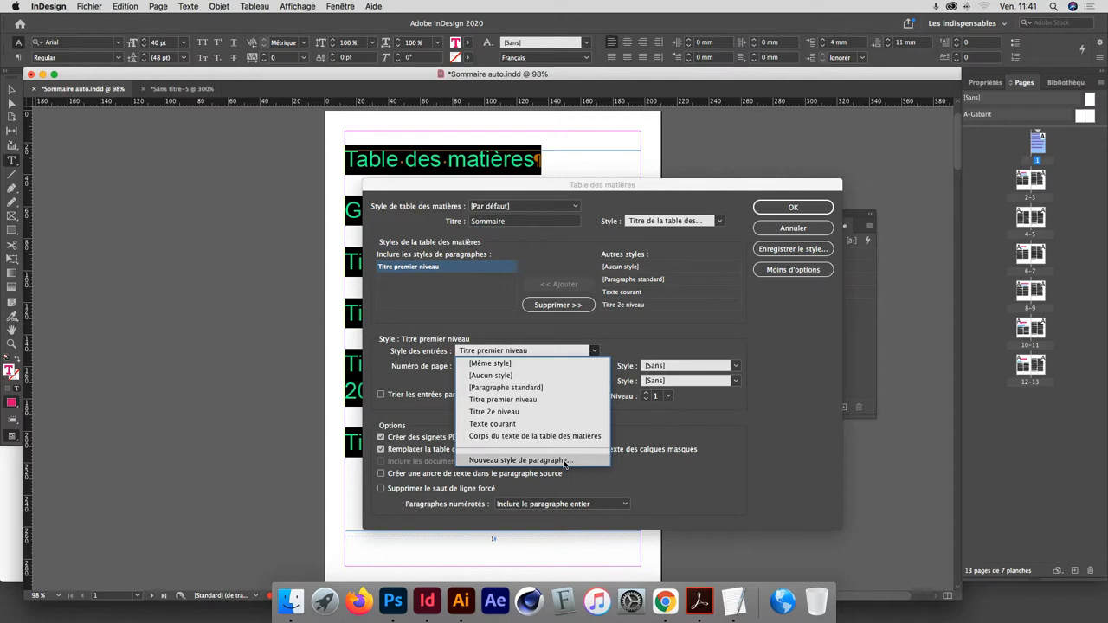
pyautogui.click(550, 436)
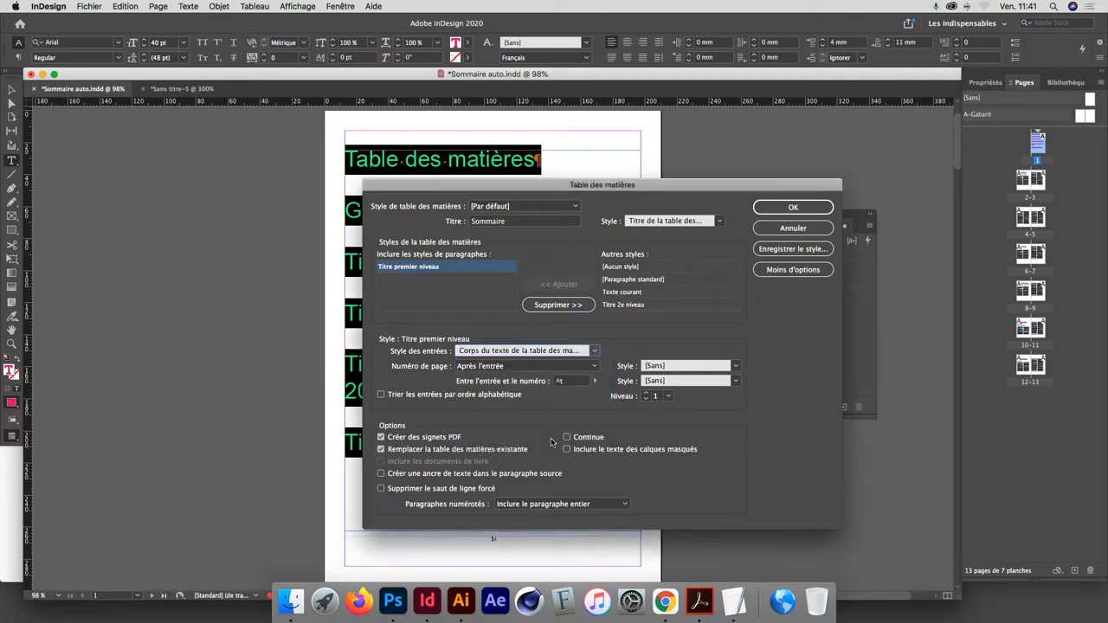
# Step: Replace the separator between entry and page number with a right indent tab (Tabulation de retrait à droite)
pyautogui.moveTo(525, 189); pyautogui.dragTo(748, 196)
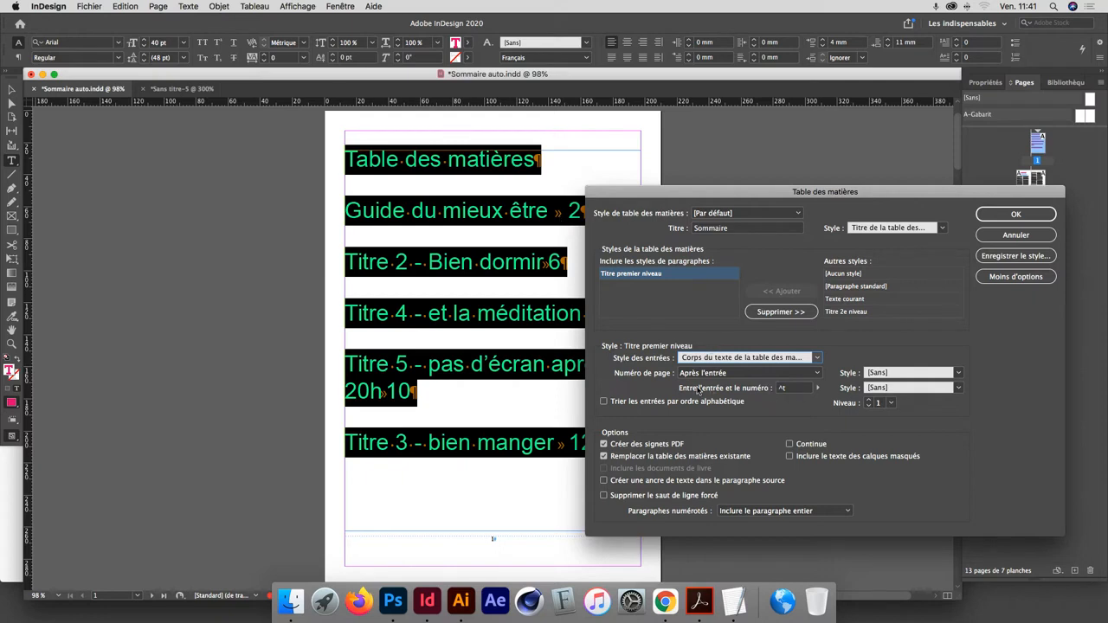
pyautogui.click(794, 389)
pyautogui.moveTo(795, 389); pyautogui.dragTo(731, 390)
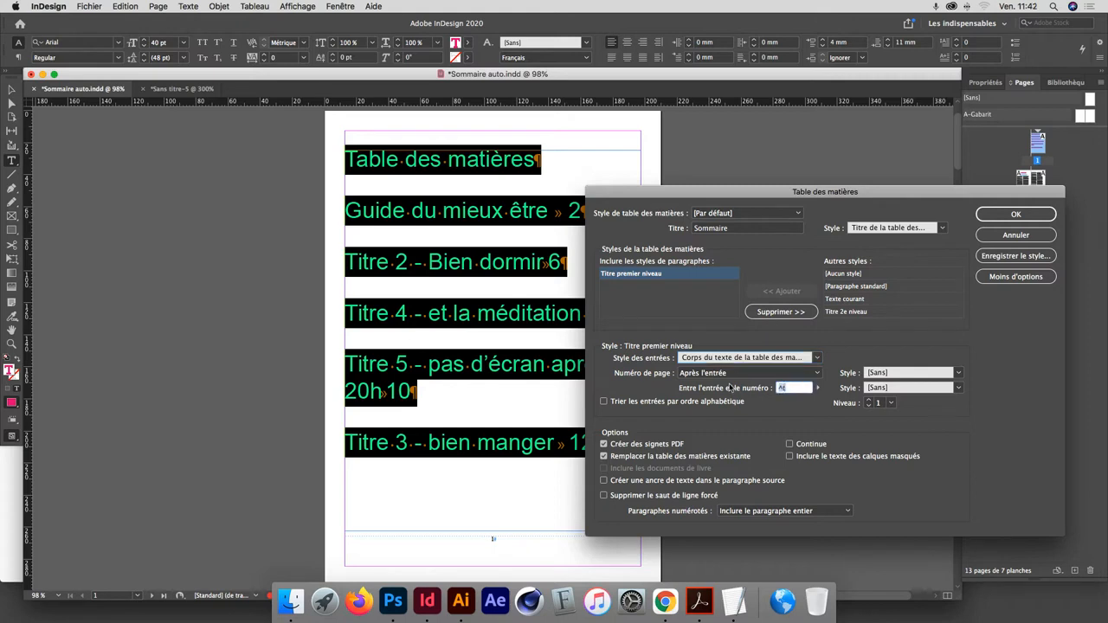
pyautogui.click(818, 388)
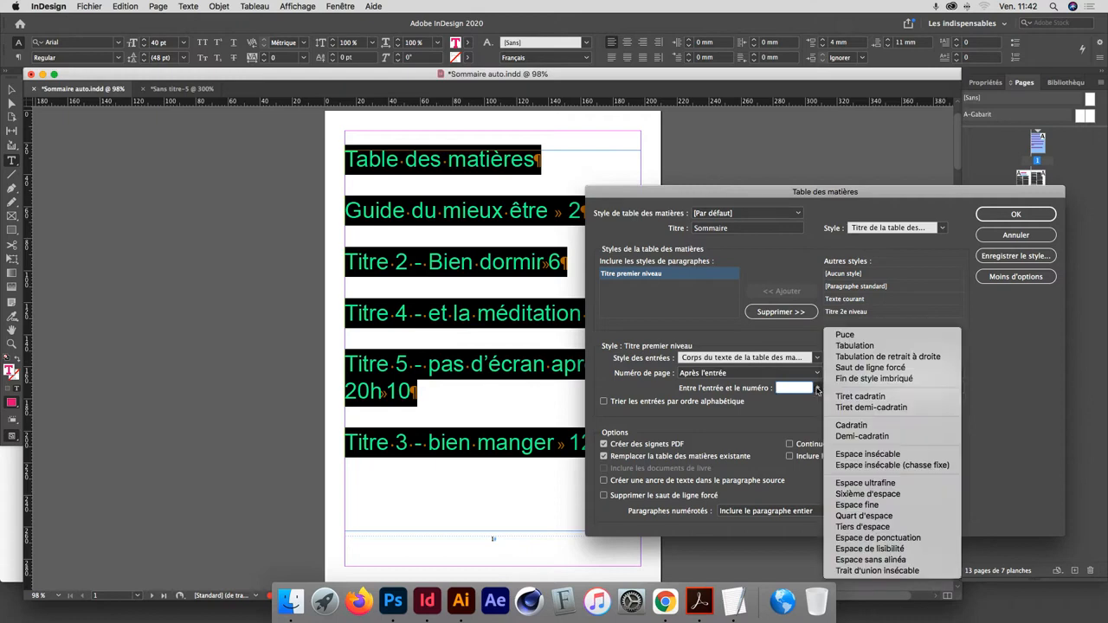
pyautogui.click(879, 355)
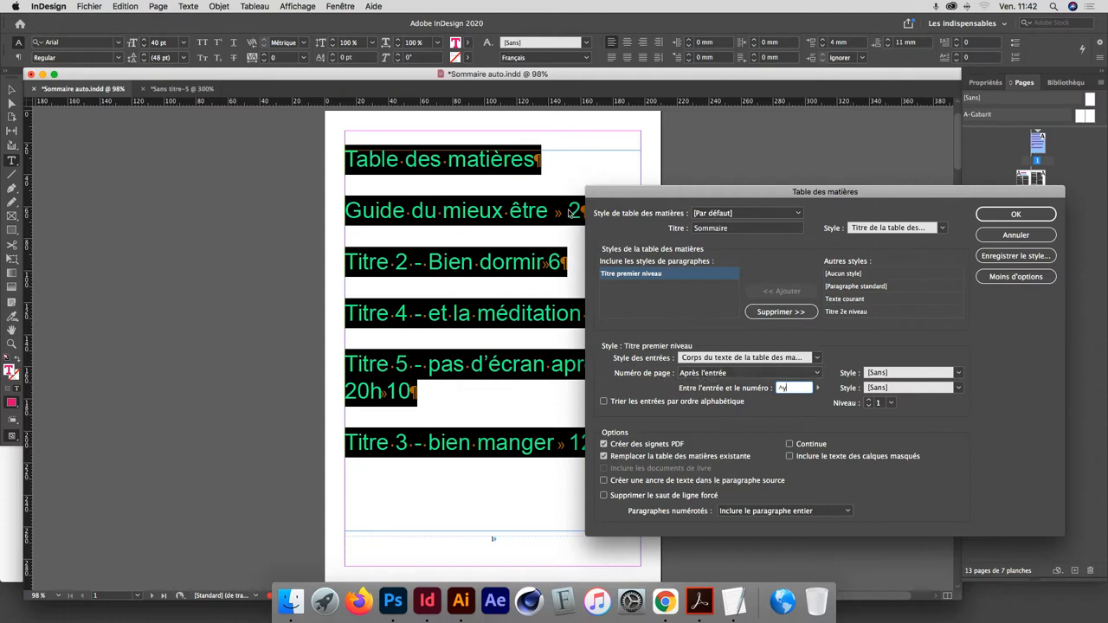
# Step: Create a new character style named Folio sommaire for the table of contents page numbers
pyautogui.click(958, 373)
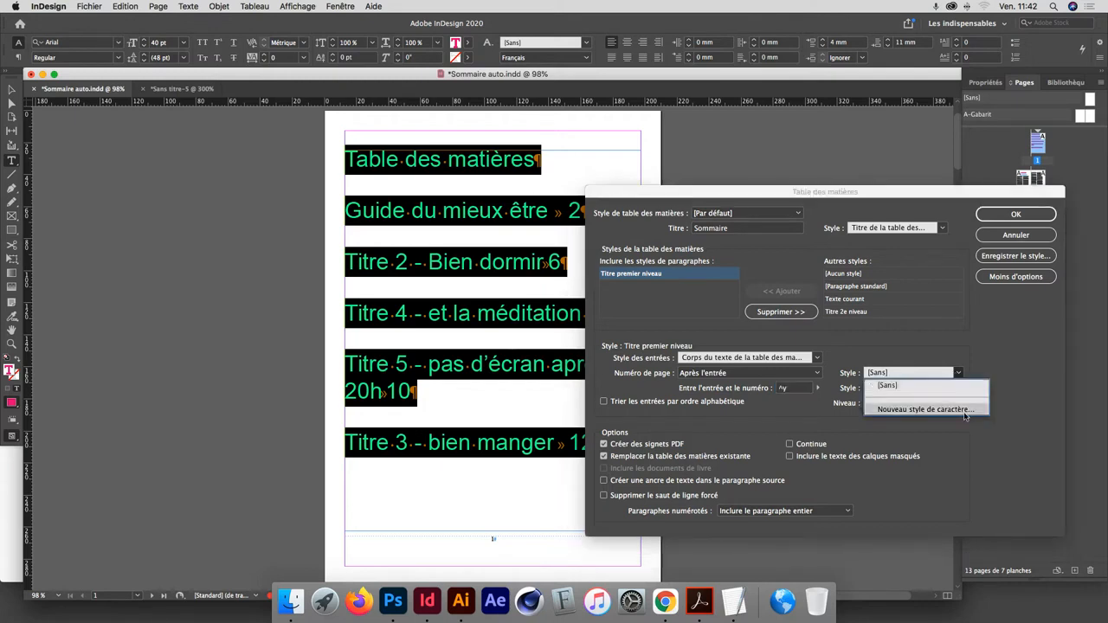
pyautogui.click(925, 410)
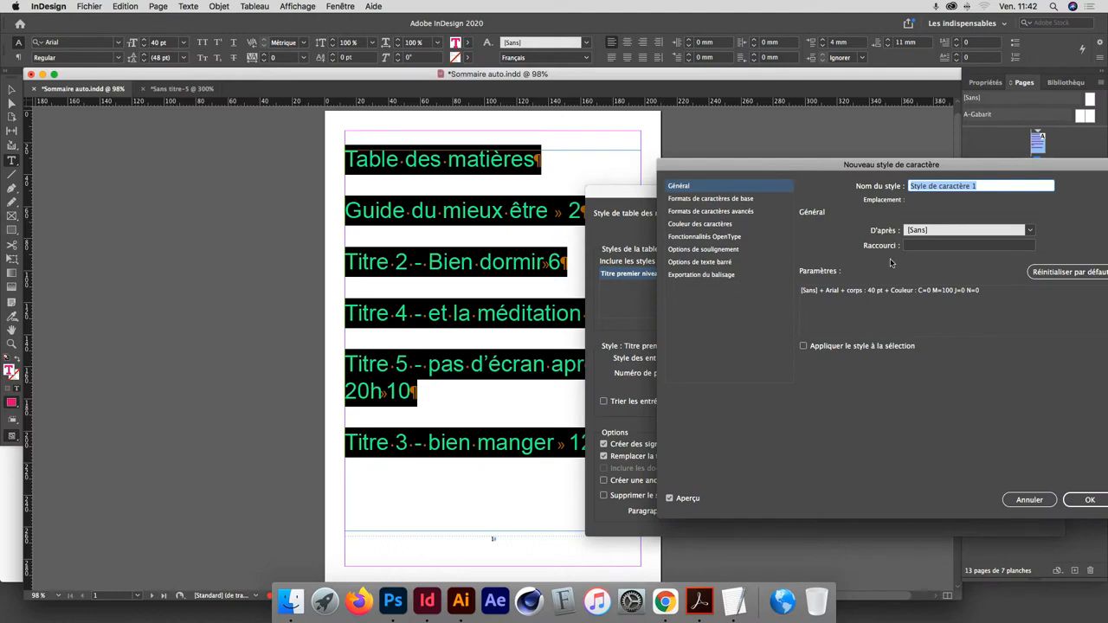
pyautogui.moveTo(783, 164); pyautogui.dragTo(669, 166)
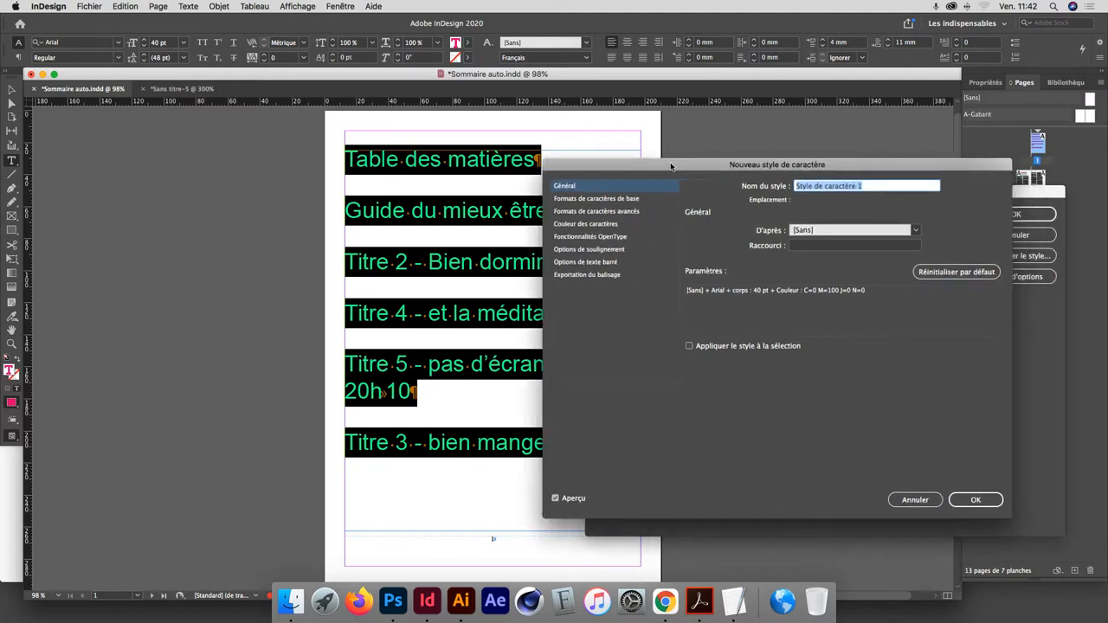
pyautogui.write('Folio sommaire')
# Step: Set the Folio sommaire character style to Bodoni 72 Book at 20 pt and save it
pyautogui.click(585, 199)
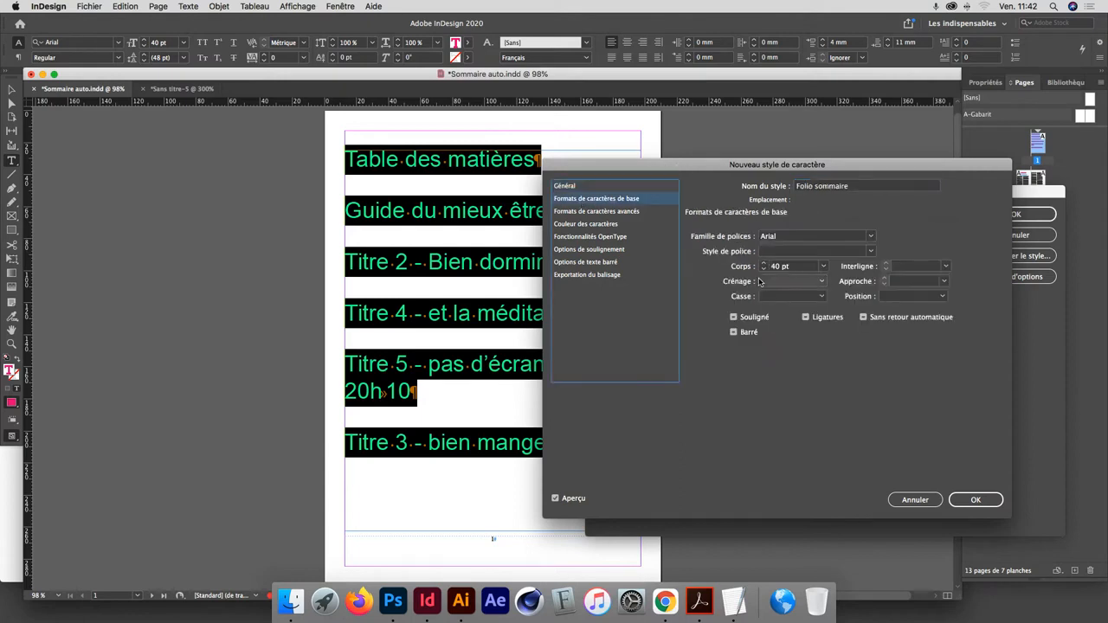
pyautogui.click(803, 269)
pyautogui.hotkey('shift', 'Down')
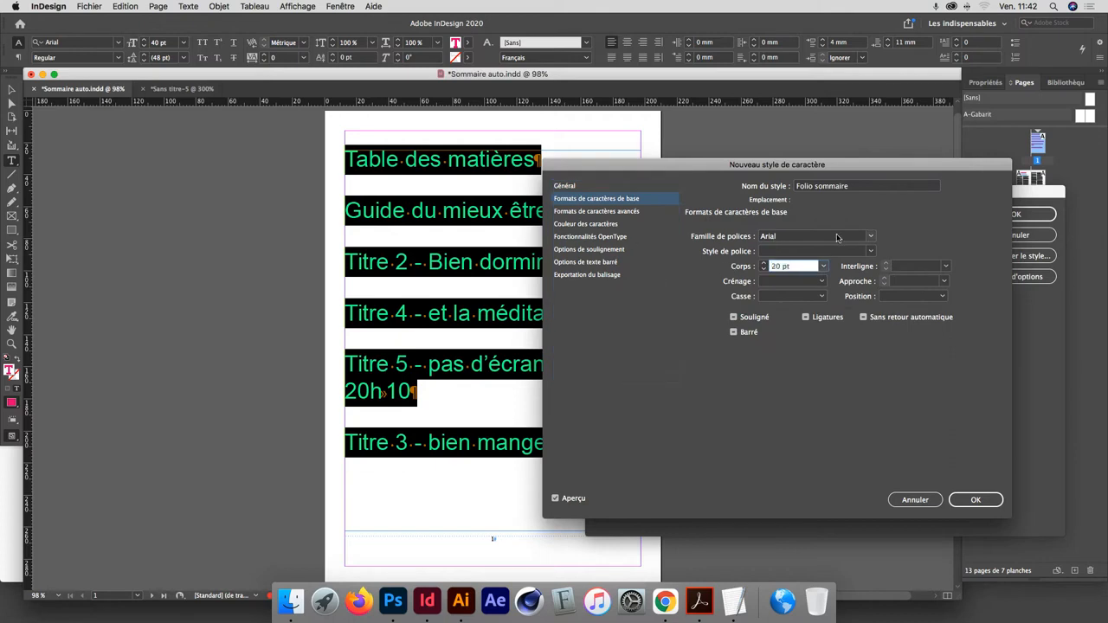
pyautogui.click(810, 236)
pyautogui.moveTo(807, 236); pyautogui.dragTo(688, 237)
pyautogui.write('Bo')
pyautogui.press('Tab')
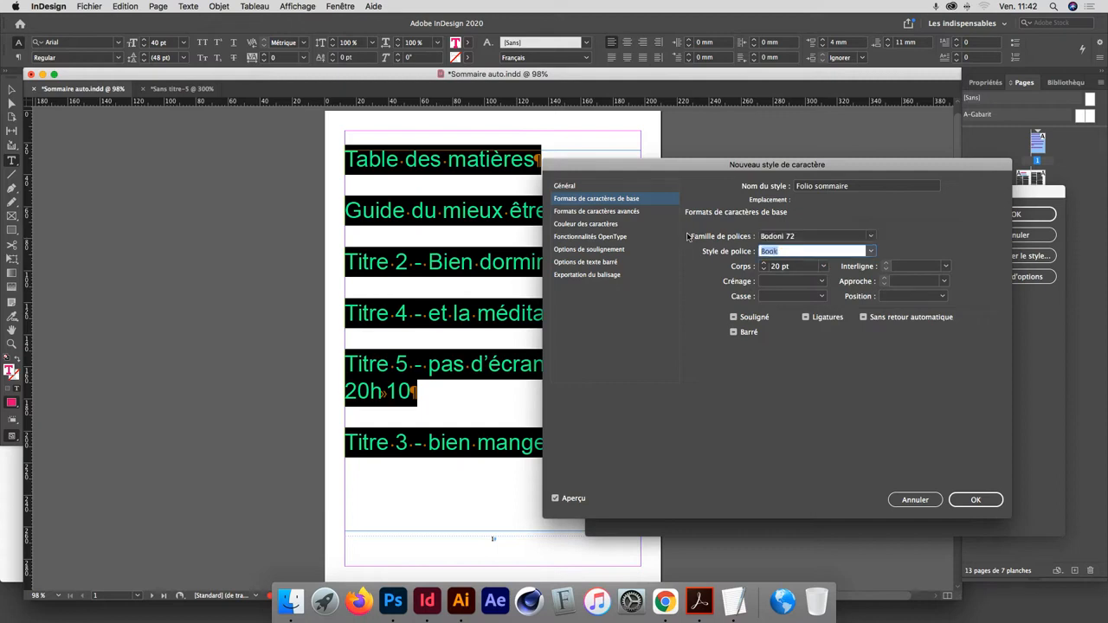
pyautogui.click(982, 502)
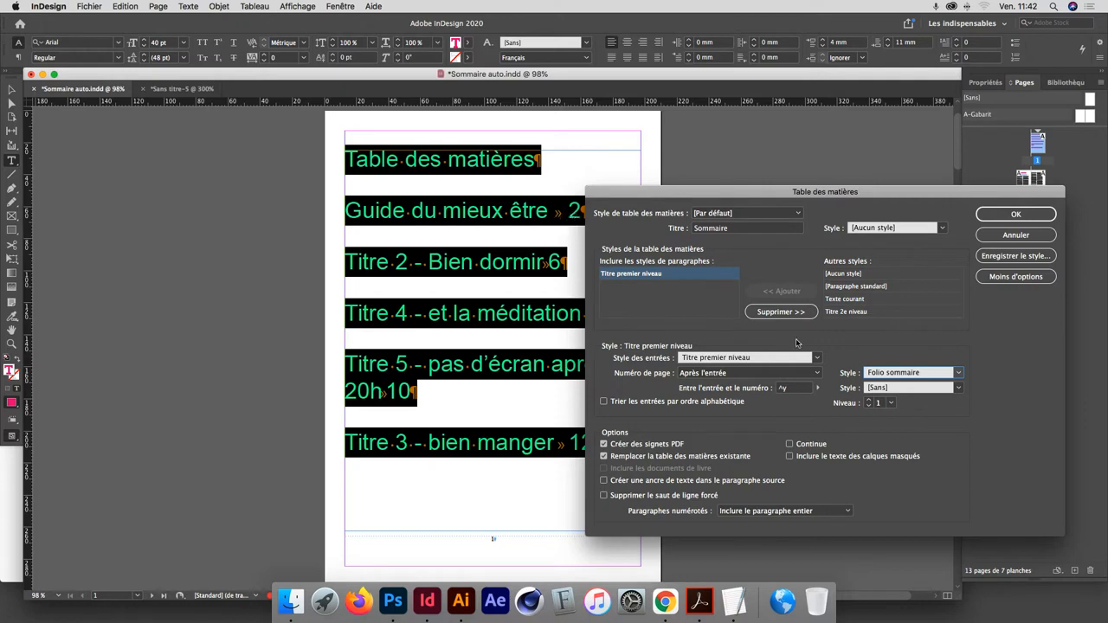
# Step: Create a character style named tabulation sommaire for the separator between entry and page number
pyautogui.click(958, 388)
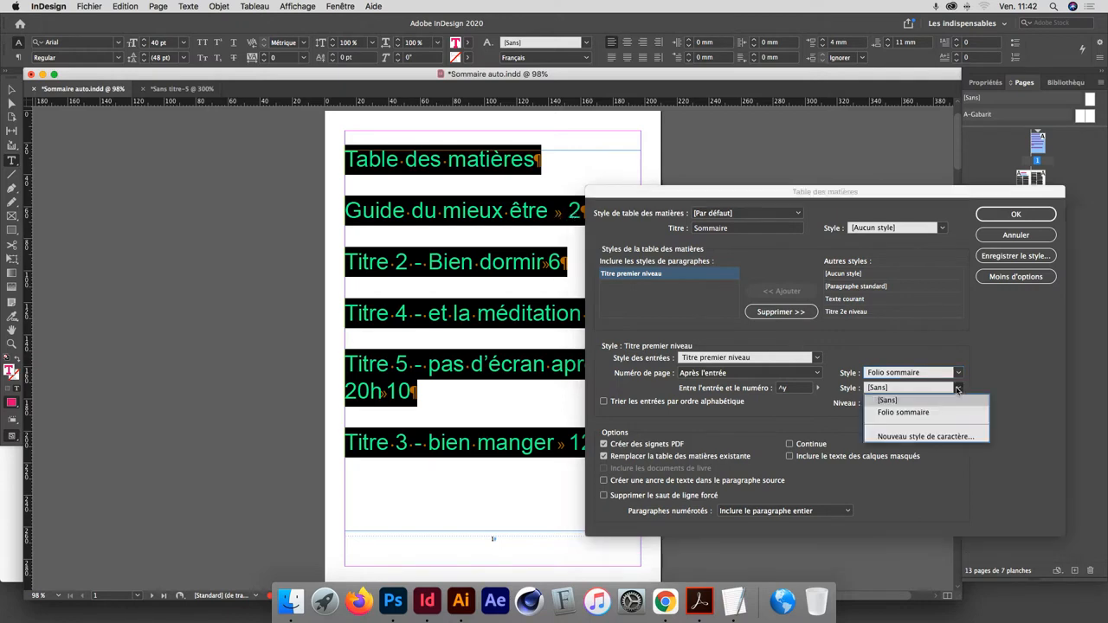
pyautogui.click(947, 436)
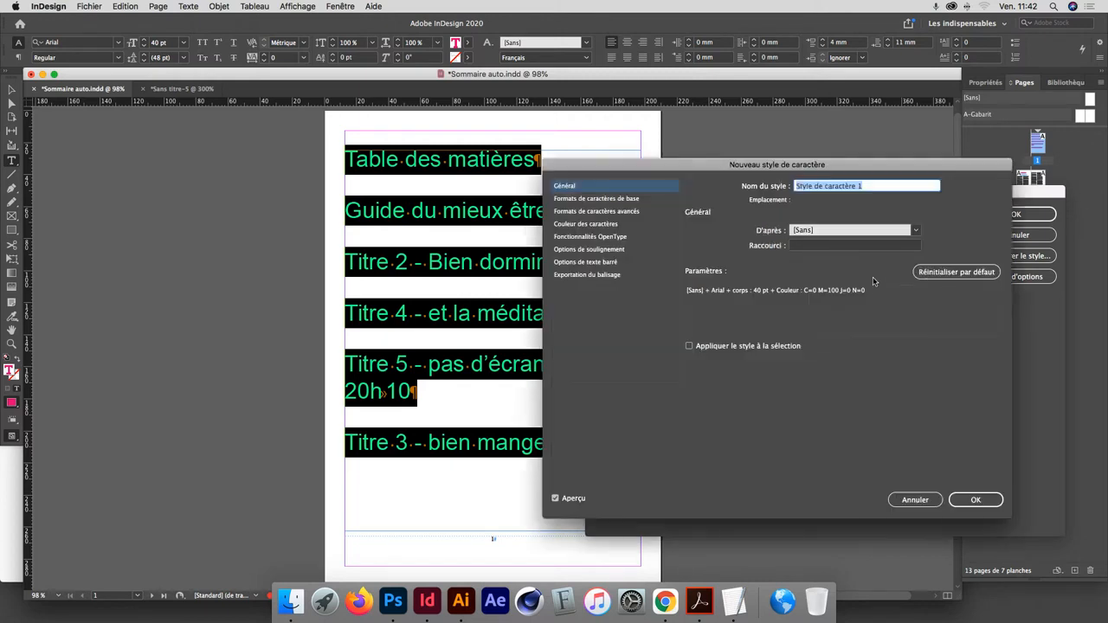
pyautogui.write('tabulation sommaire')
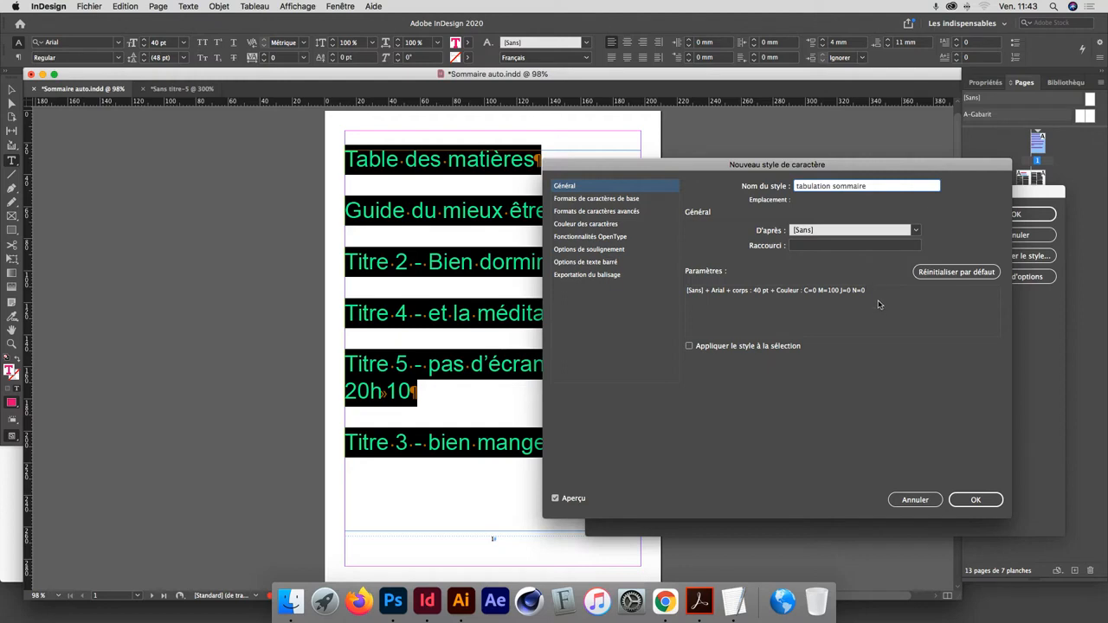
pyautogui.click(978, 500)
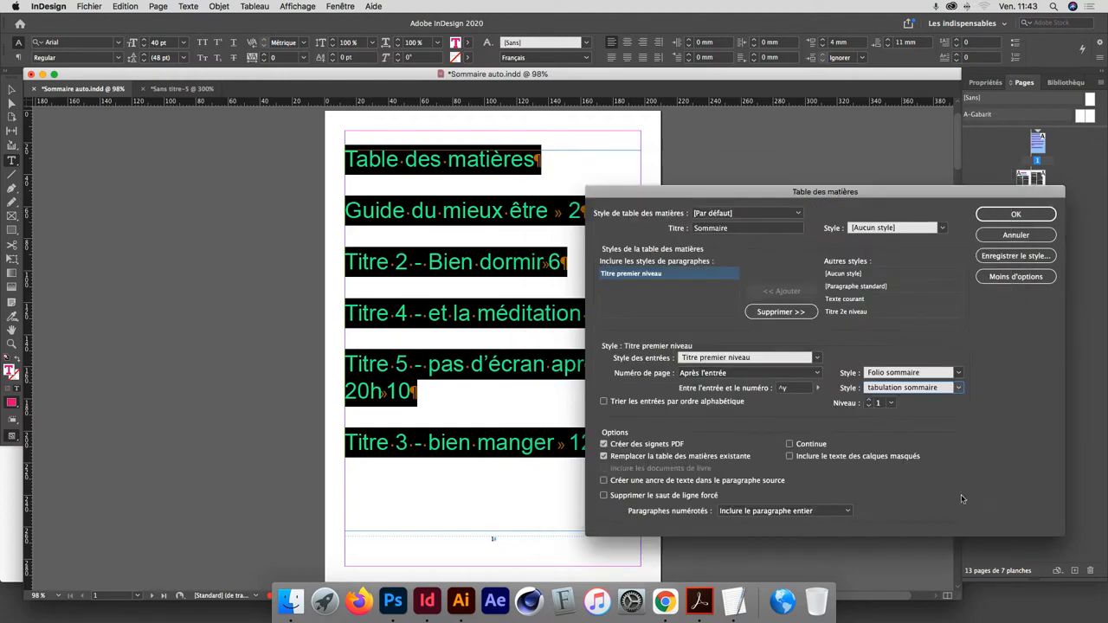
# Step: Apply the table of contents settings to regenerate the existing table on page 1
pyautogui.click(1015, 214)
pyautogui.click(936, 381)
pyautogui.click(658, 347)
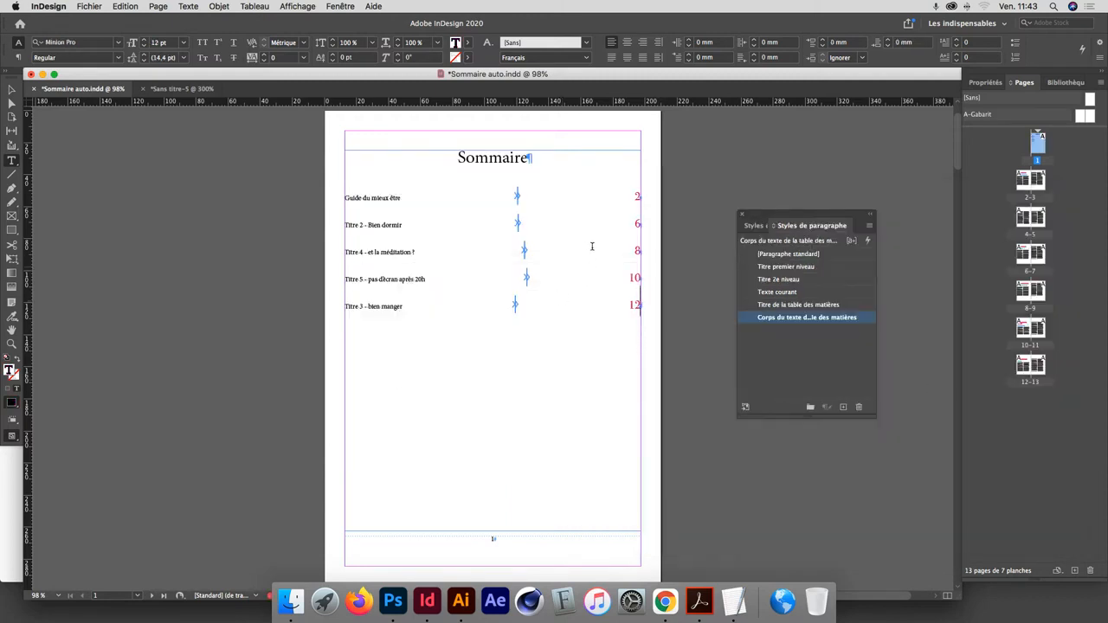
# Step: Set the font of the Titre de la table des matières paragraph style to Bodoni 72 Bold
pyautogui.click(488, 163)
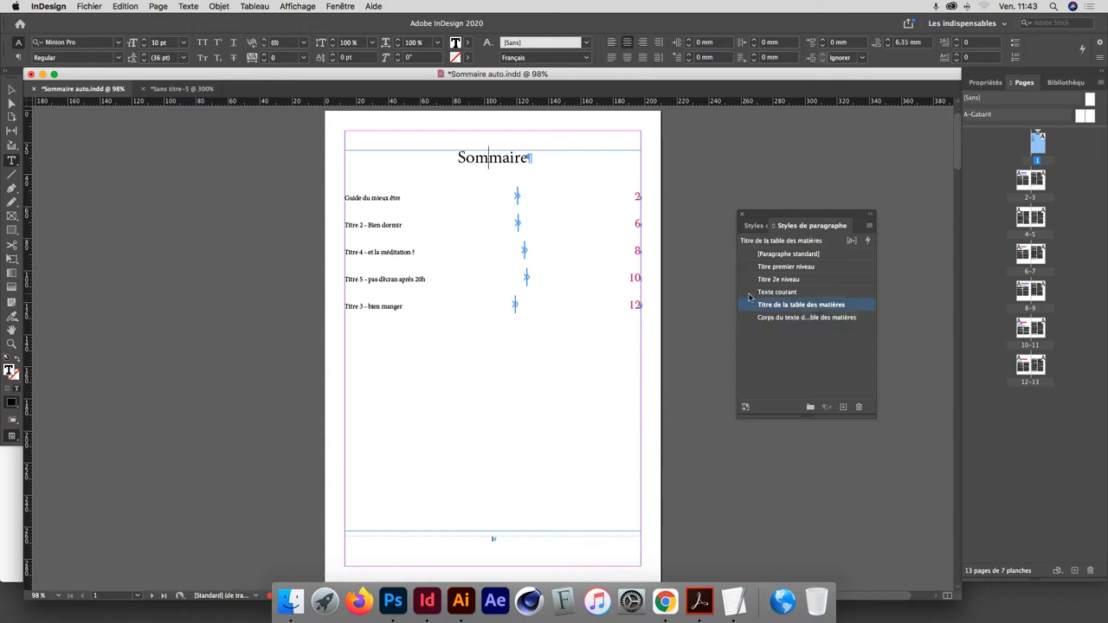
pyautogui.doubleClick(800, 305)
pyautogui.moveTo(408, 123); pyautogui.dragTo(681, 158)
pyautogui.click(620, 194)
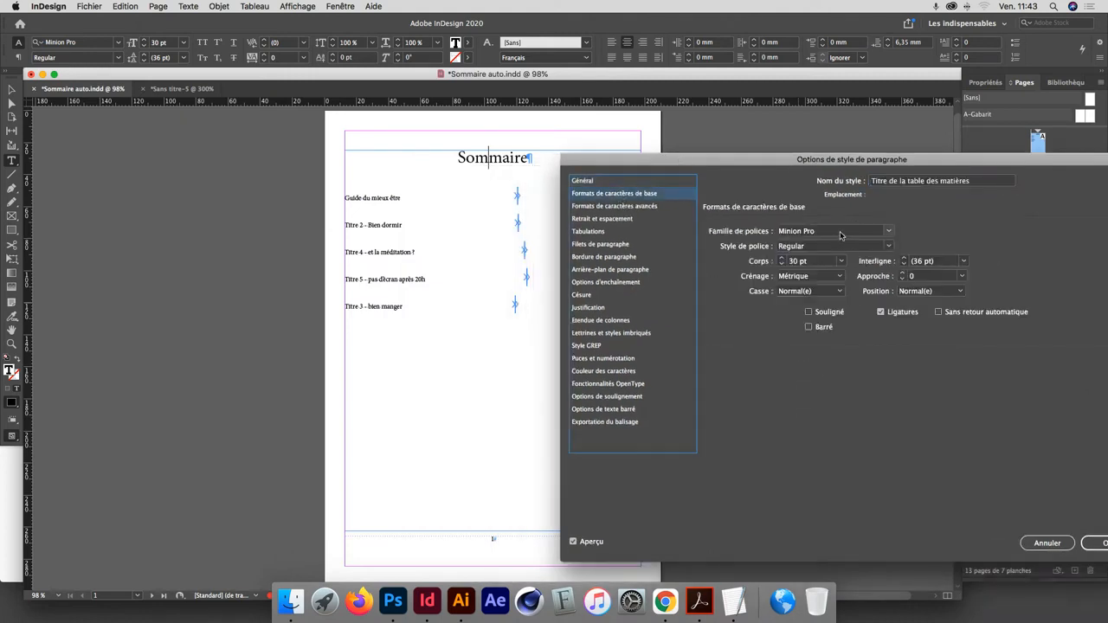
pyautogui.moveTo(840, 234); pyautogui.dragTo(724, 228)
pyautogui.write('Bodoni 72')
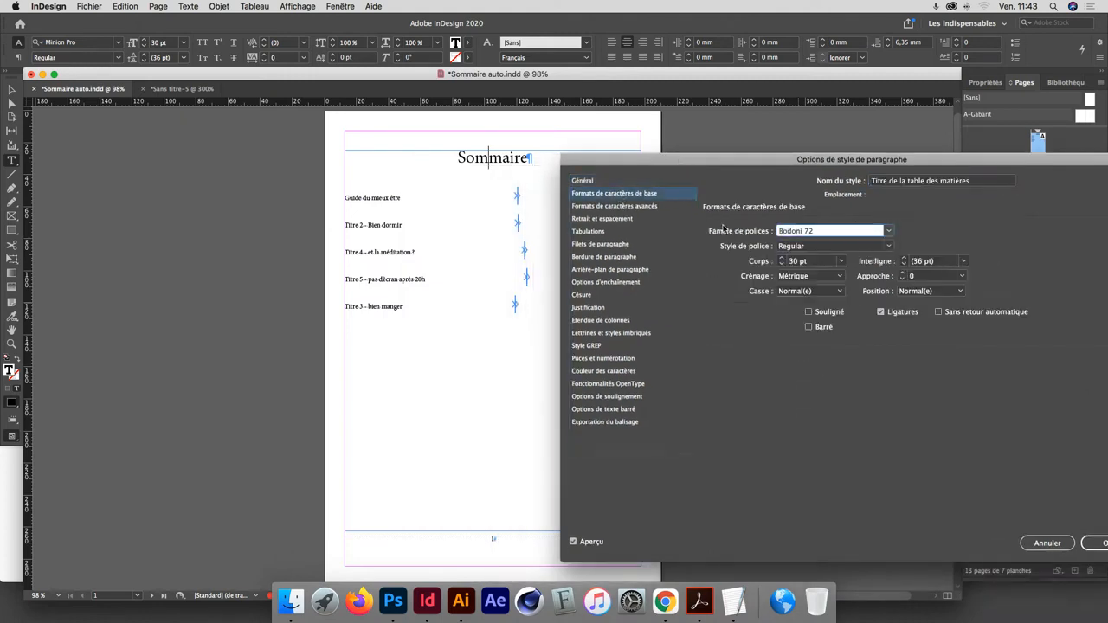
pyautogui.press('Tab')
pyautogui.click(888, 246)
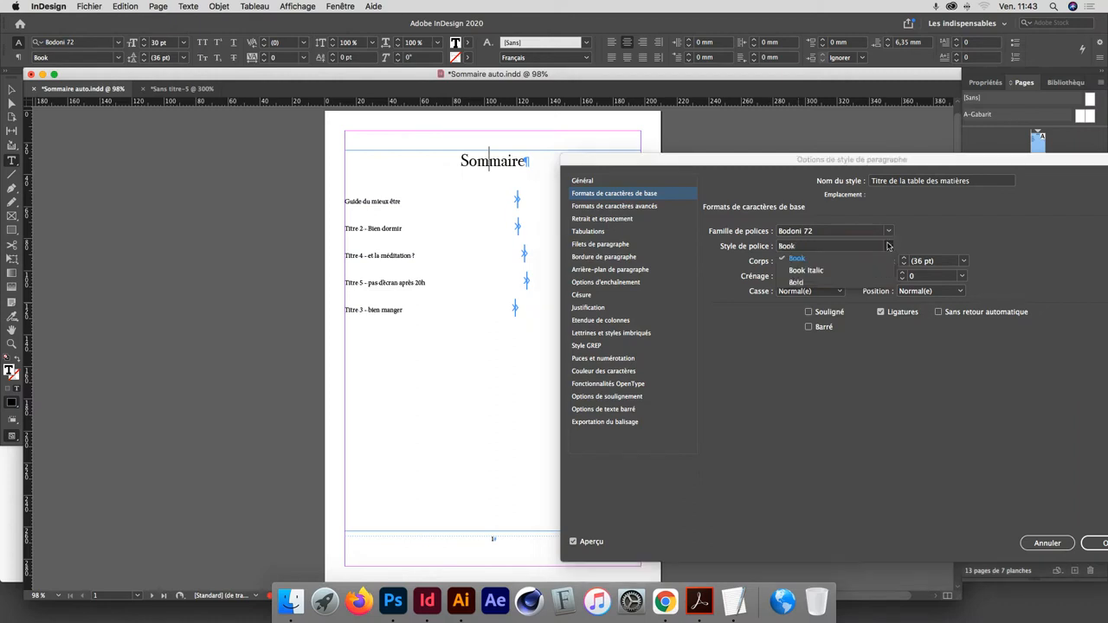
pyautogui.click(796, 282)
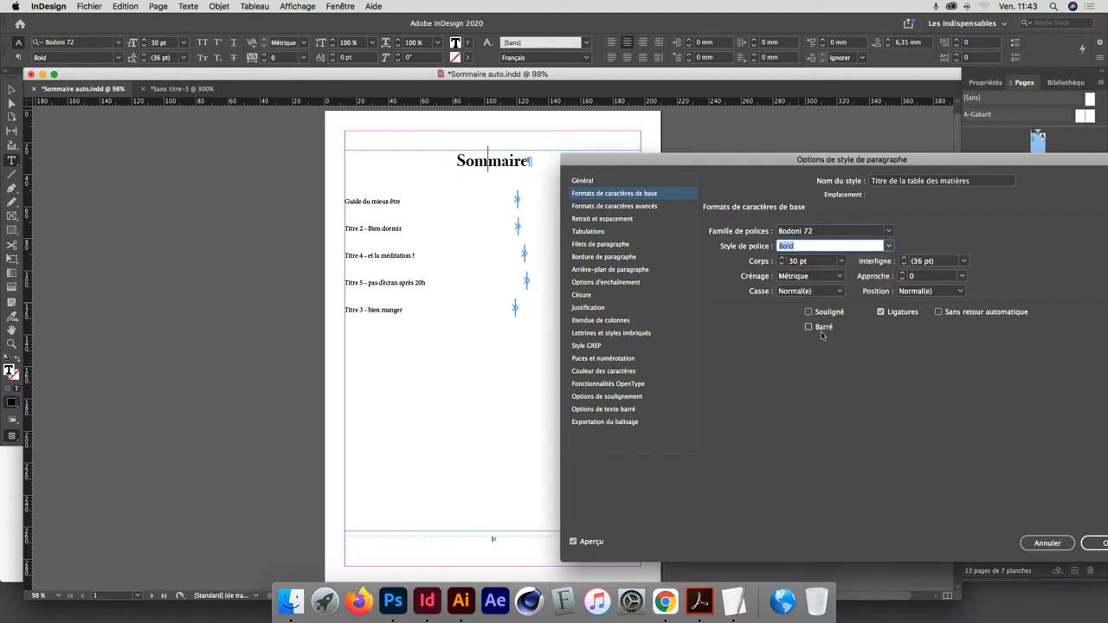
# Step: Increase the size of the Titre de la table des matières style to 35 pt and save the style
pyautogui.click(781, 258)
pyautogui.click(780, 258)
pyautogui.click(781, 258)
pyautogui.click(781, 258)
pyautogui.click(780, 258)
pyautogui.click(1101, 544)
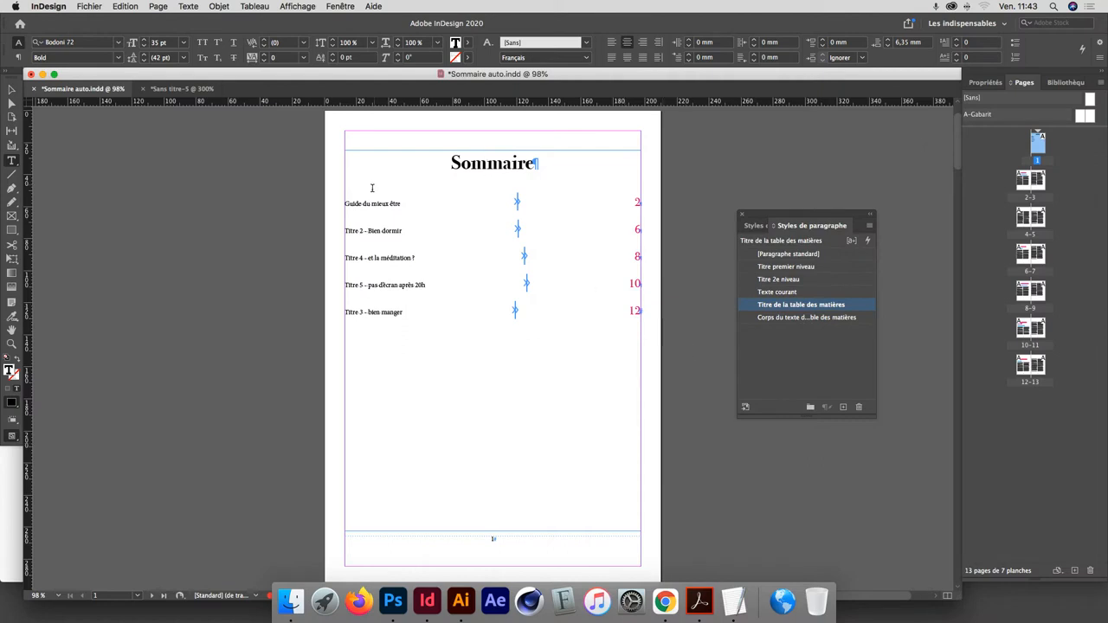
# Step: Set the character size of the Corps du texte de la table des matières paragraph style to 30 pt
pyautogui.click(809, 316)
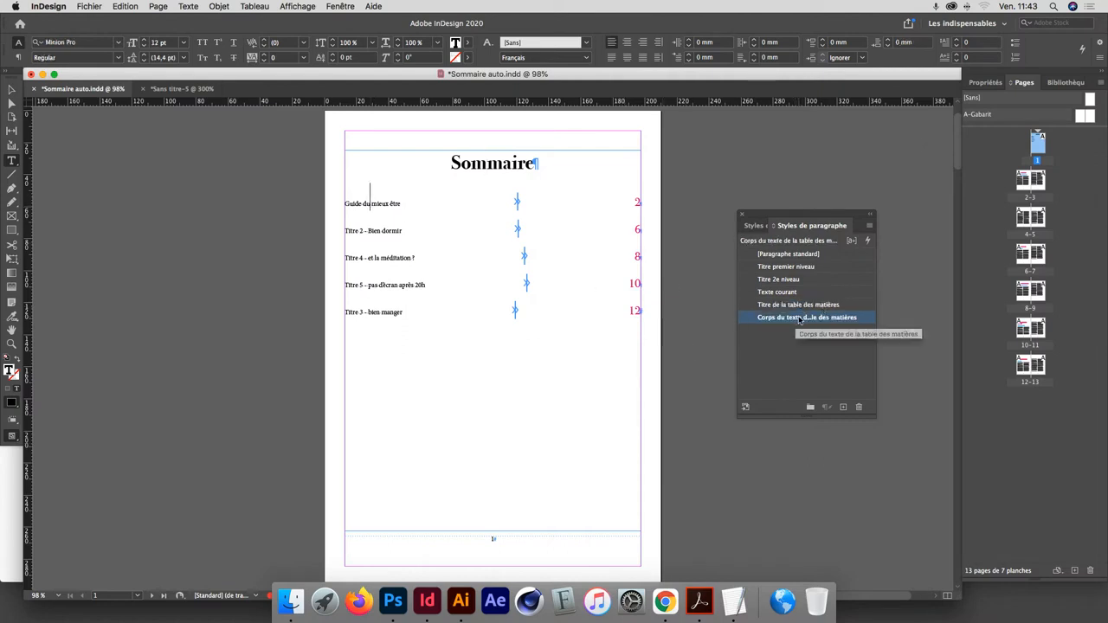
pyautogui.doubleClick(800, 317)
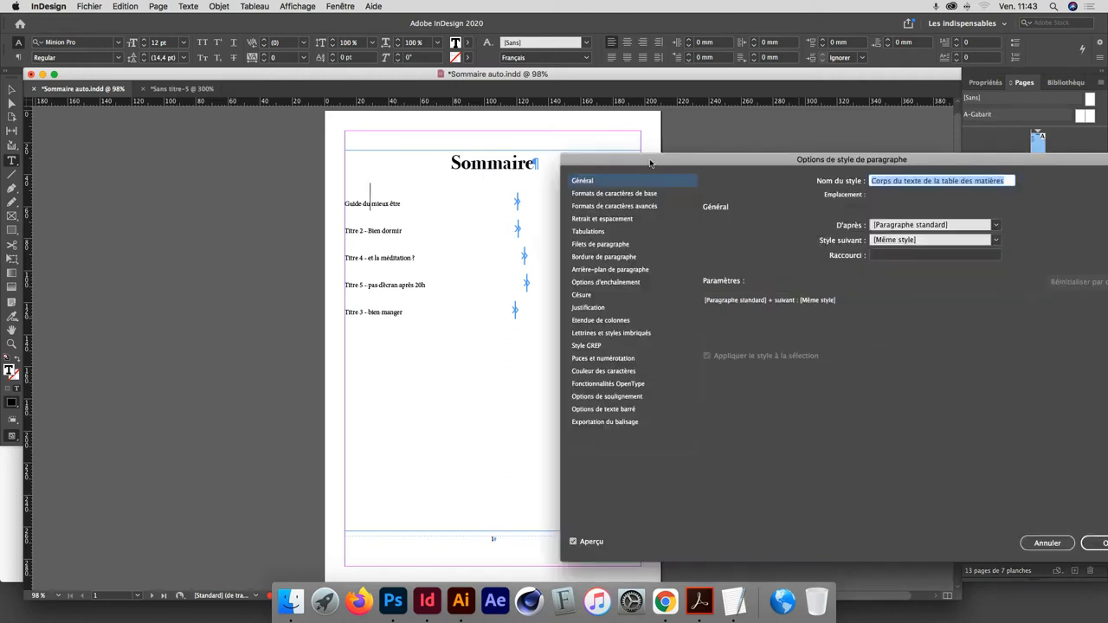
pyautogui.click(611, 193)
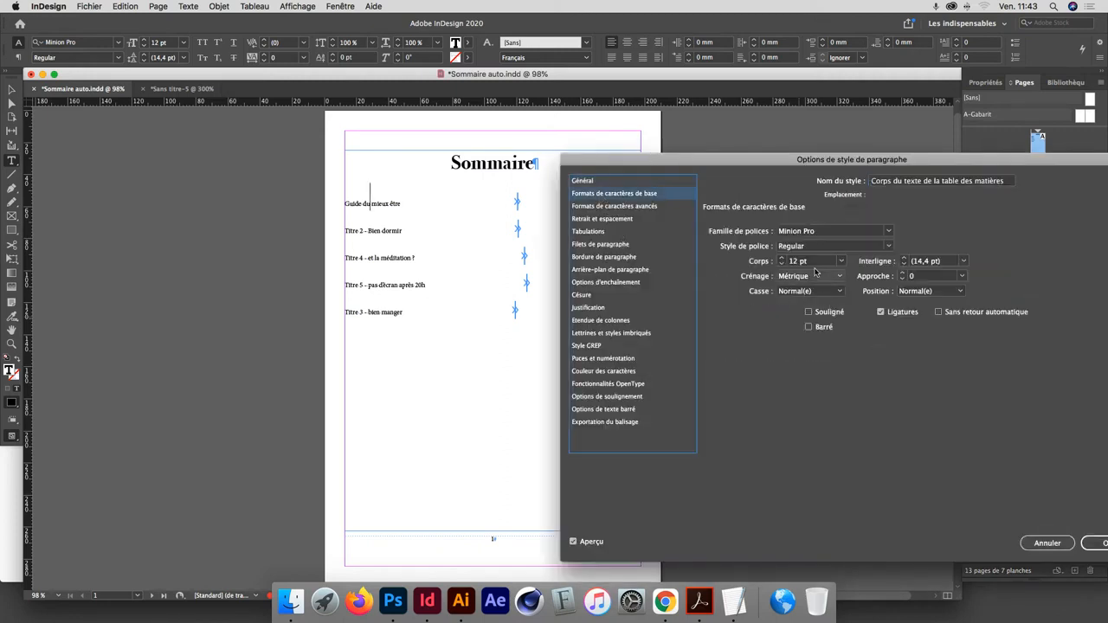
pyautogui.click(744, 260)
pyautogui.write('30')
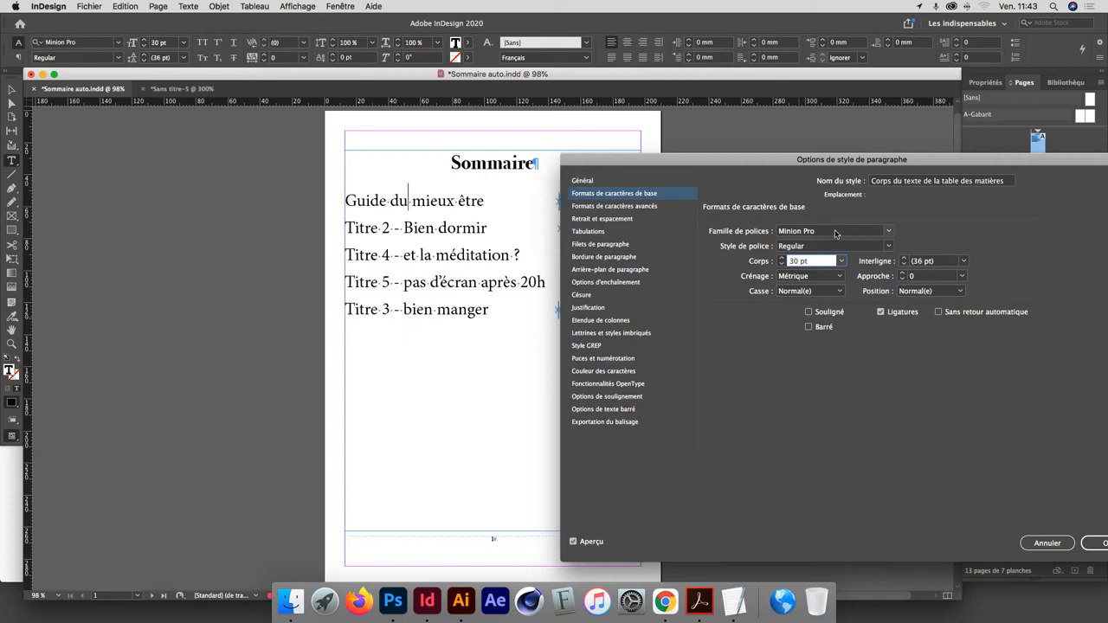
# Step: Choose Optima as the font family of the Corps du texte de la table des matières style and save it
pyautogui.click(877, 231)
pyautogui.click(888, 232)
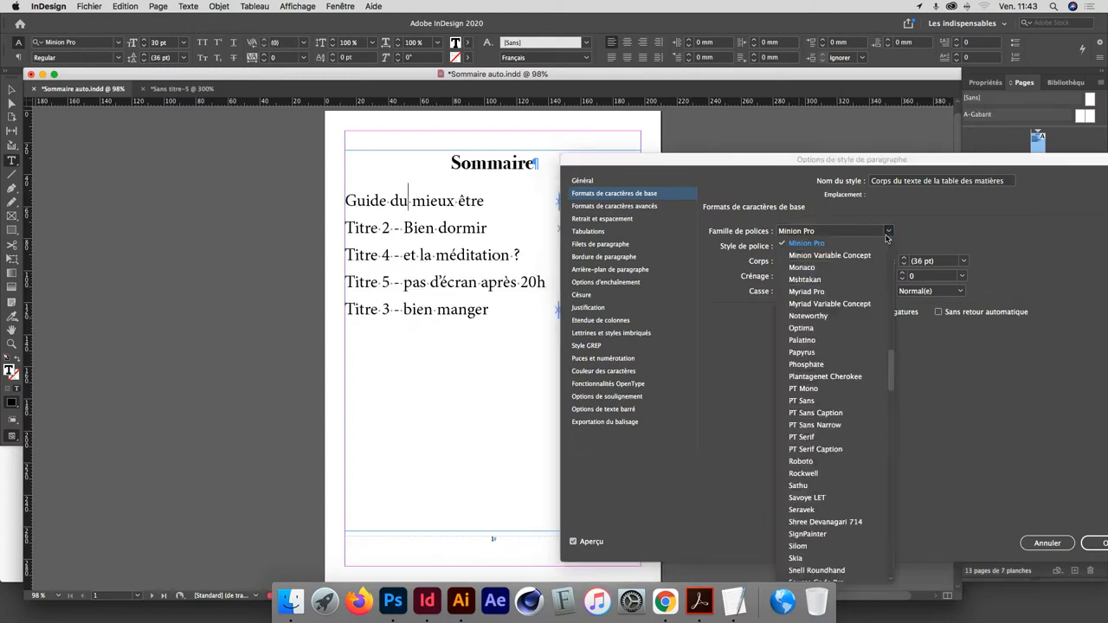
pyautogui.click(798, 328)
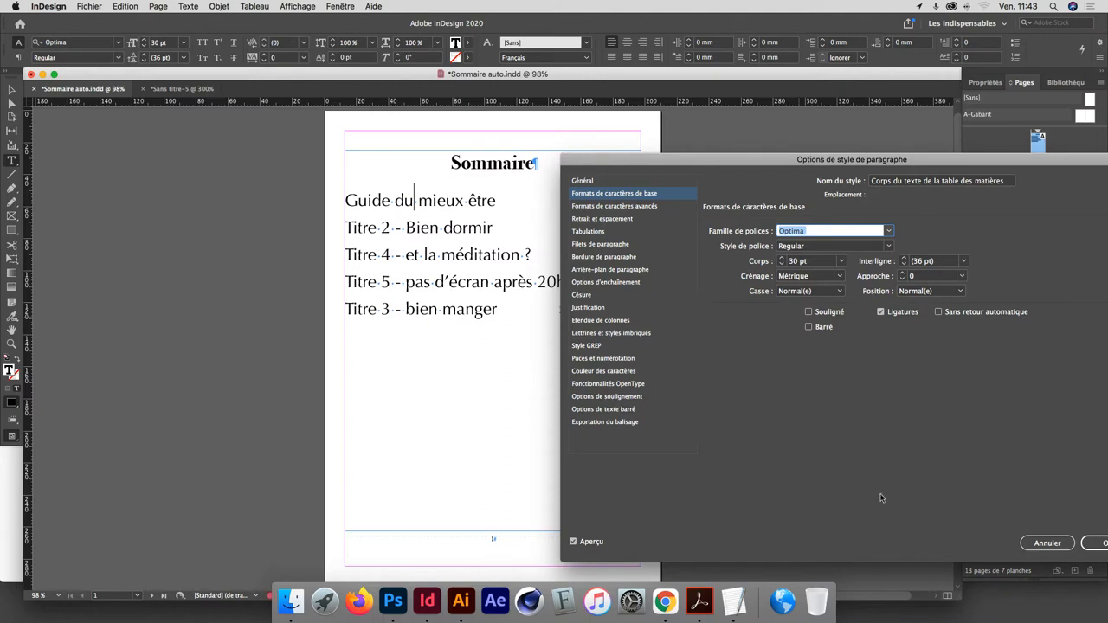
pyautogui.click(1096, 543)
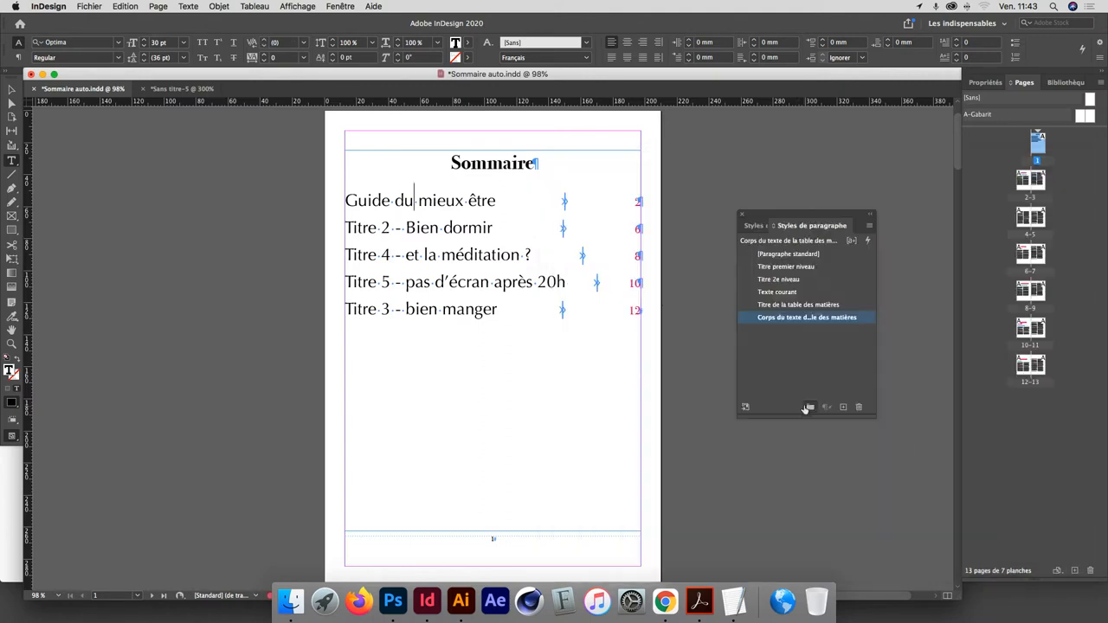
# Step: Increase the size of the Folio sommaire character style to 34 pt and save the style
pyautogui.click(754, 225)
pyautogui.moveTo(632, 200); pyautogui.dragTo(645, 206)
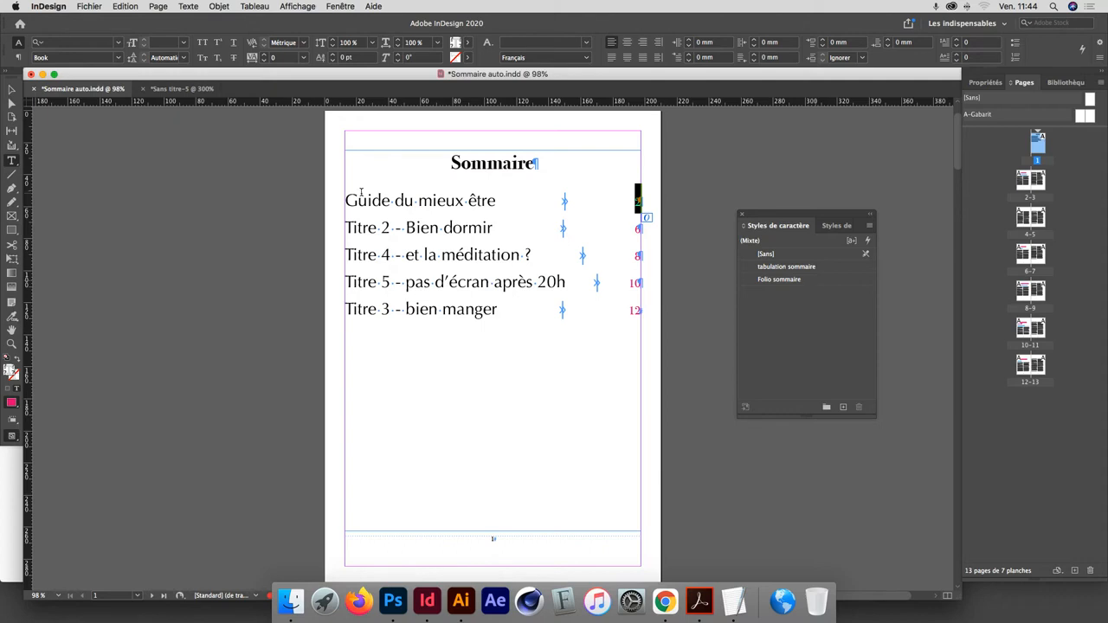
pyautogui.click(12, 89)
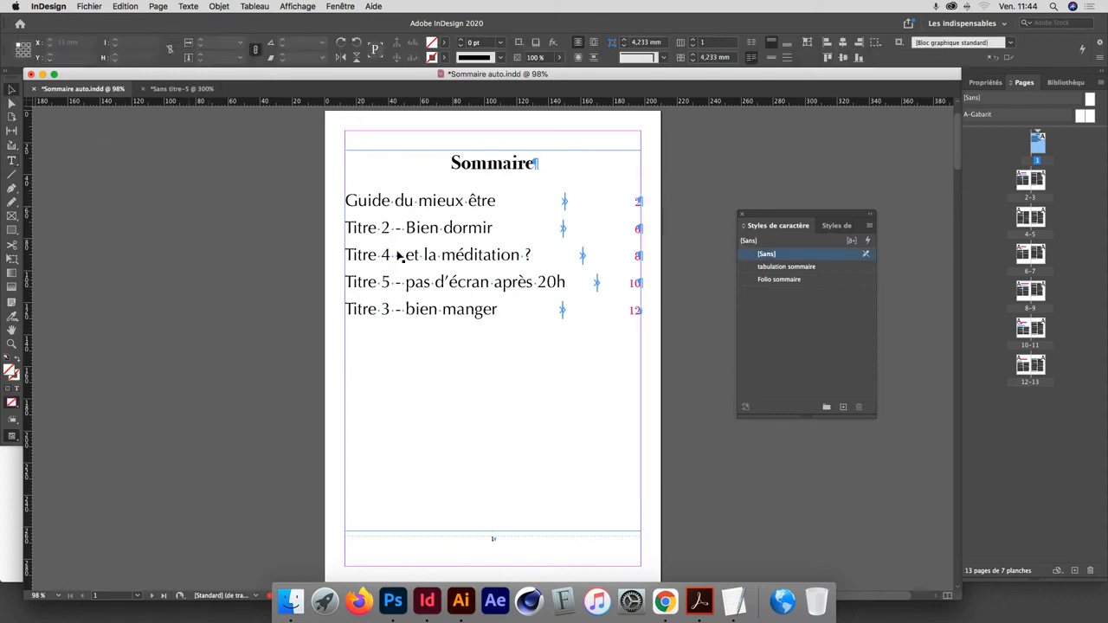
pyautogui.doubleClick(811, 278)
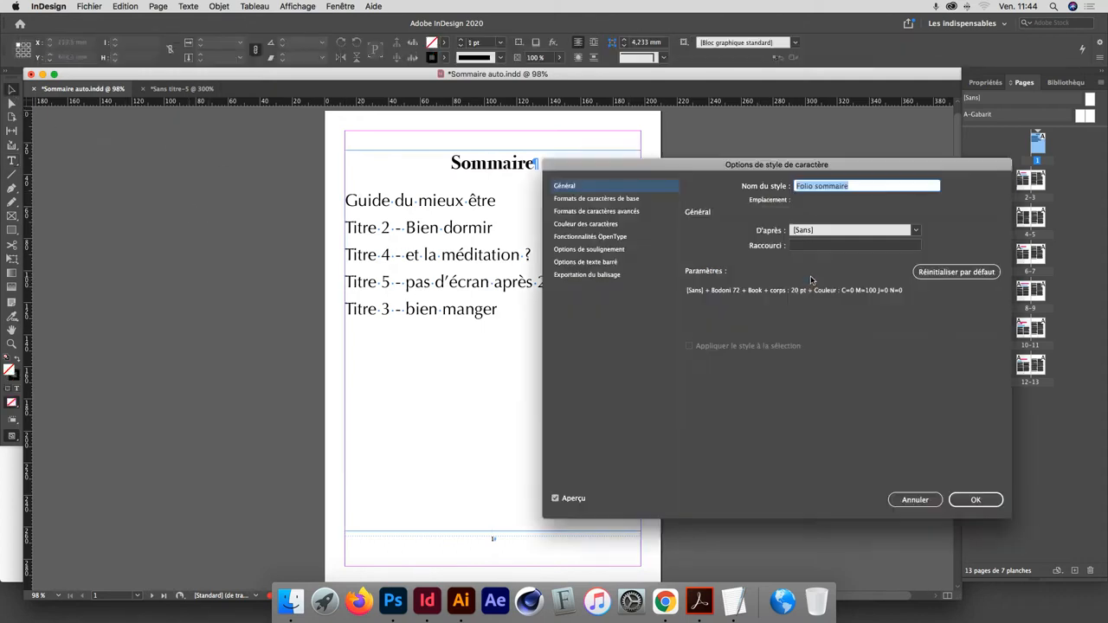
pyautogui.click(576, 198)
pyautogui.moveTo(591, 166); pyautogui.dragTo(787, 162)
pyautogui.click(958, 258)
pyautogui.click(958, 257)
pyautogui.click(959, 258)
pyautogui.click(959, 258)
pyautogui.click(959, 258)
pyautogui.click(959, 258)
pyautogui.click(960, 258)
pyautogui.click(960, 258)
pyautogui.click(959, 258)
pyautogui.click(959, 258)
pyautogui.click(959, 258)
pyautogui.click(959, 258)
pyautogui.click(959, 258)
pyautogui.moveTo(821, 160); pyautogui.dragTo(753, 158)
pyautogui.click(1098, 492)
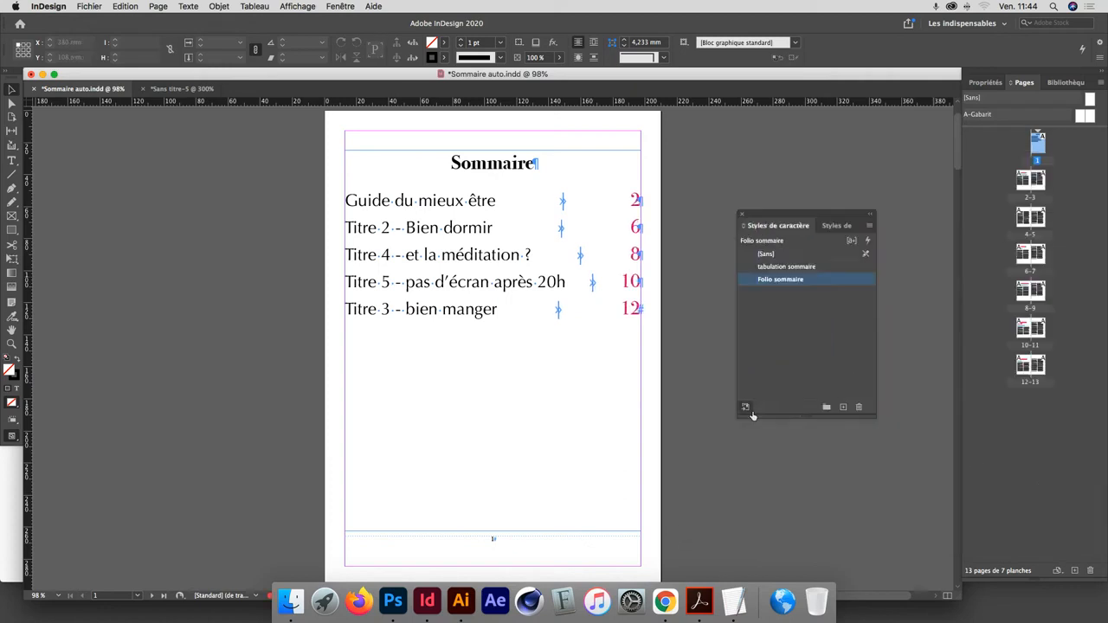
pyautogui.click(522, 317)
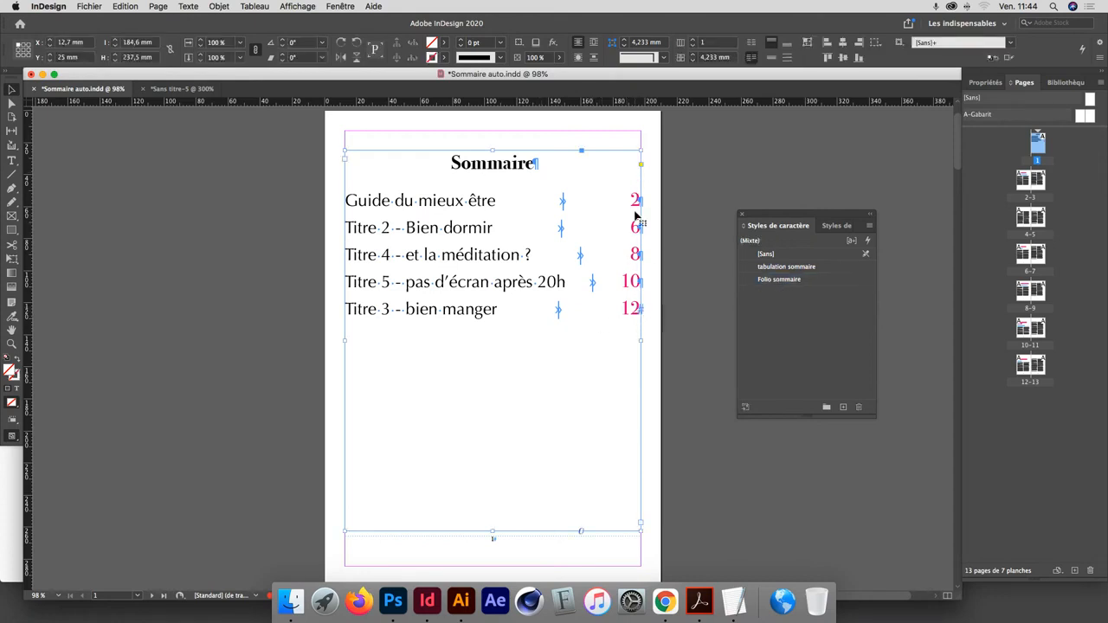
pyautogui.click(715, 237)
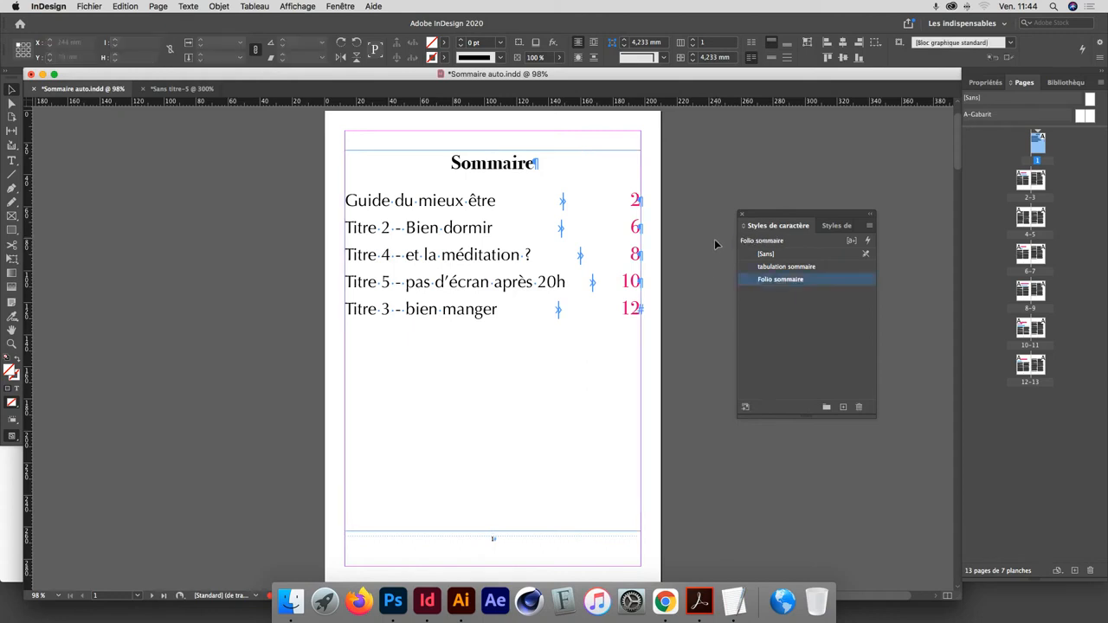
# Step: Add a right-aligned tab stop at about 73.7 mm with a dot leader to the Corps du texte de la table des matières style
pyautogui.click(836, 225)
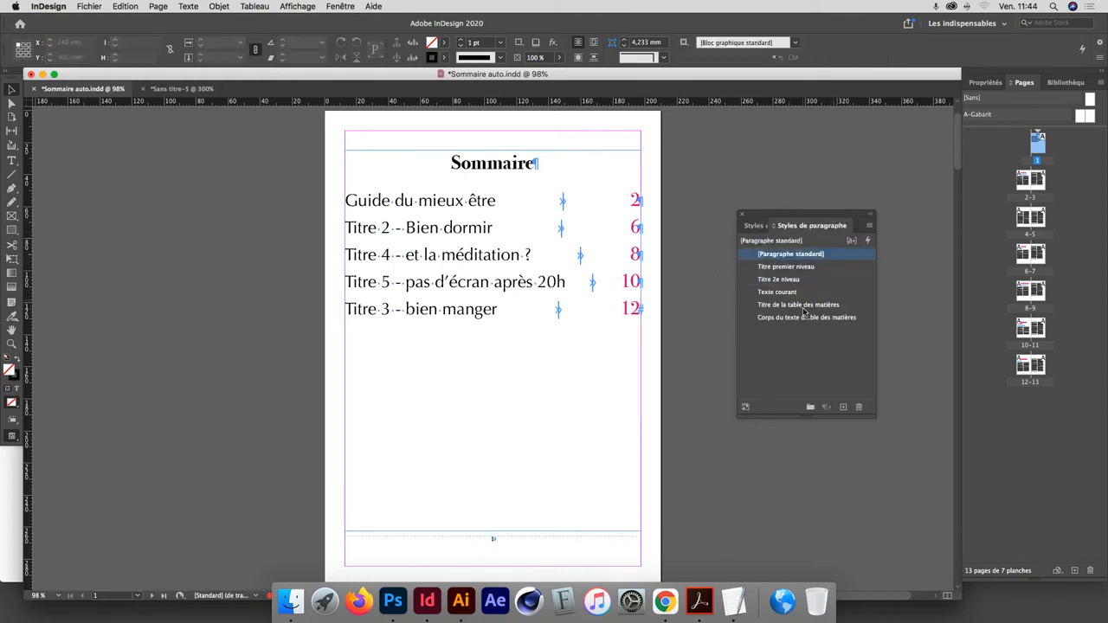
pyautogui.doubleClick(777, 319)
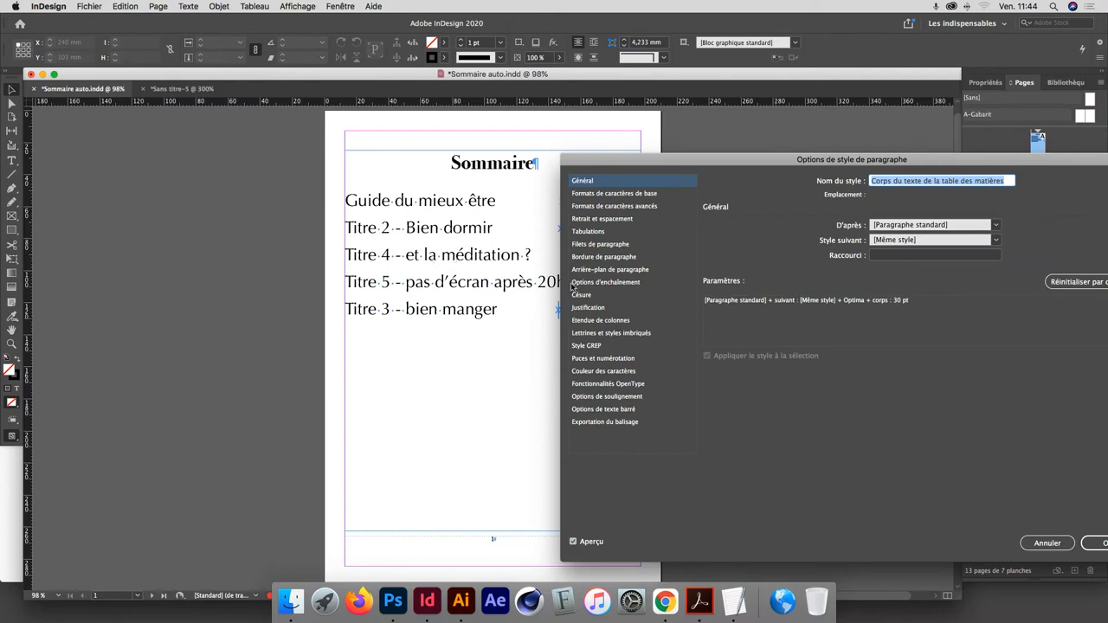
pyautogui.click(589, 232)
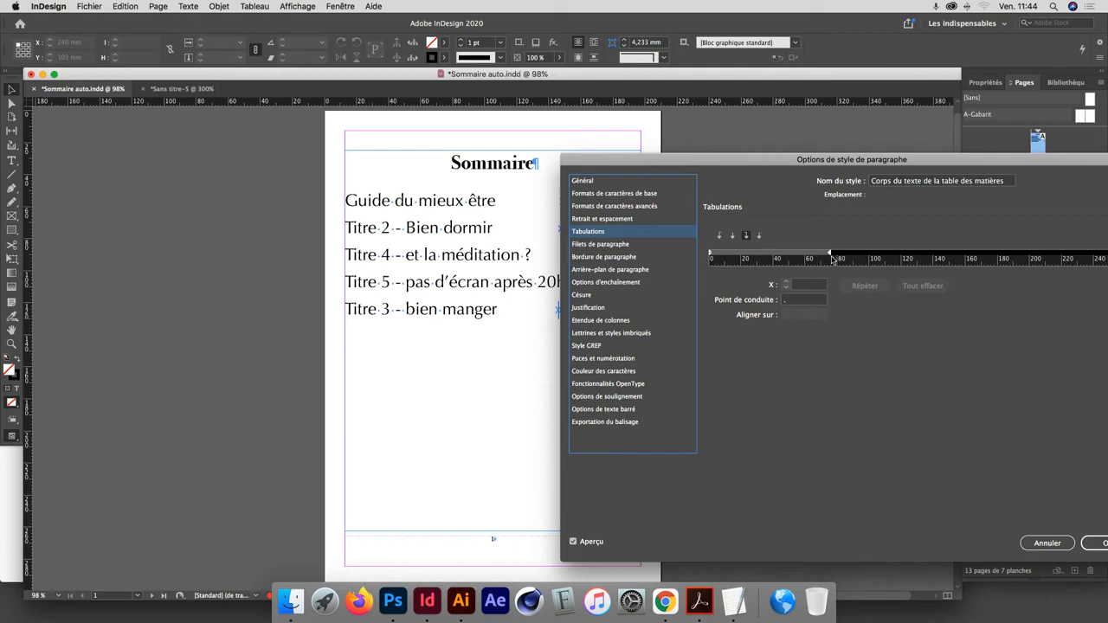
pyautogui.moveTo(822, 256); pyautogui.dragTo(829, 258)
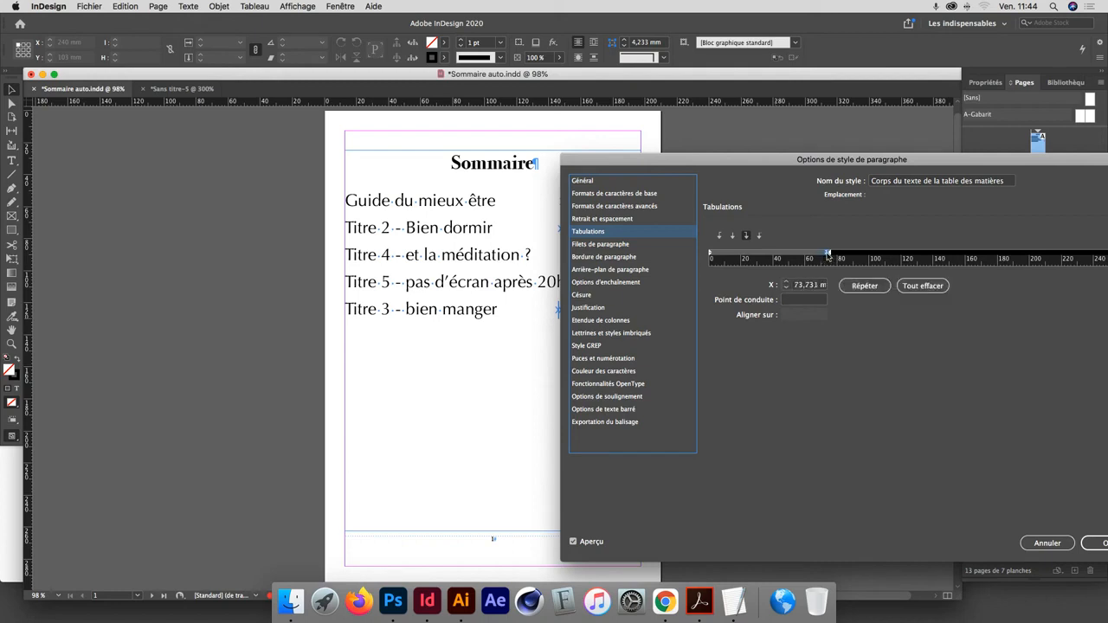
pyautogui.click(787, 299)
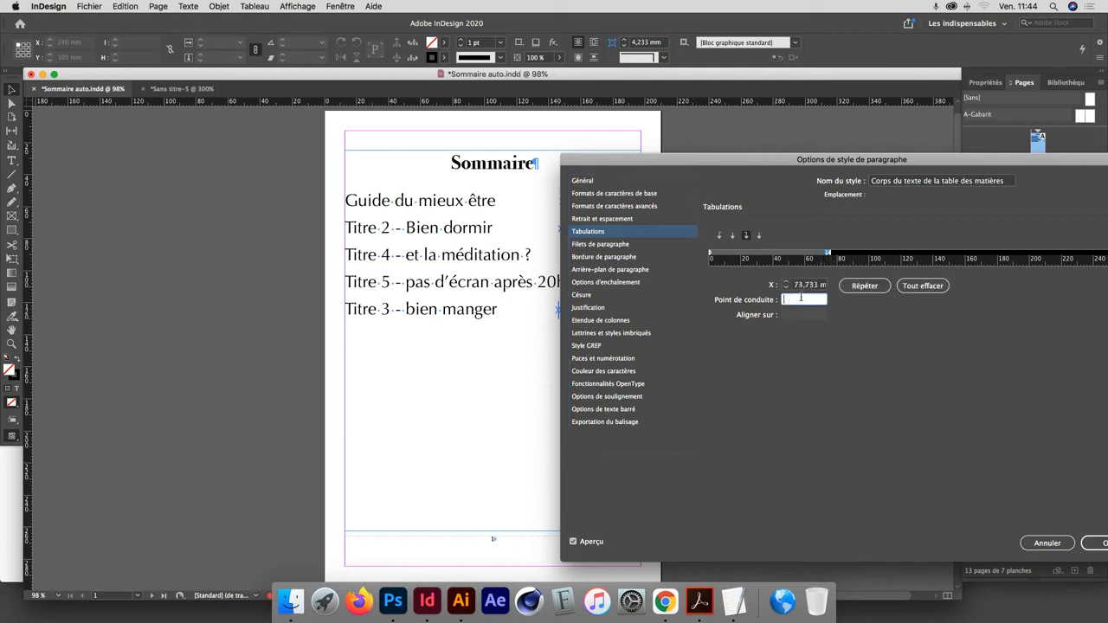
pyautogui.write('.')
pyautogui.press('Tab')
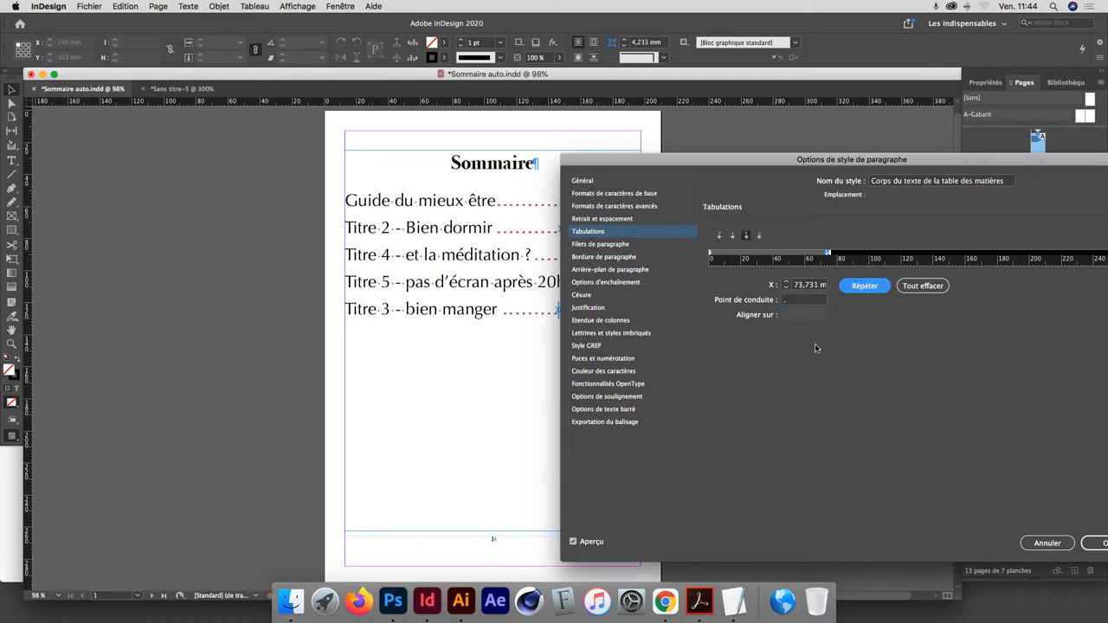
pyautogui.moveTo(703, 160); pyautogui.dragTo(652, 146)
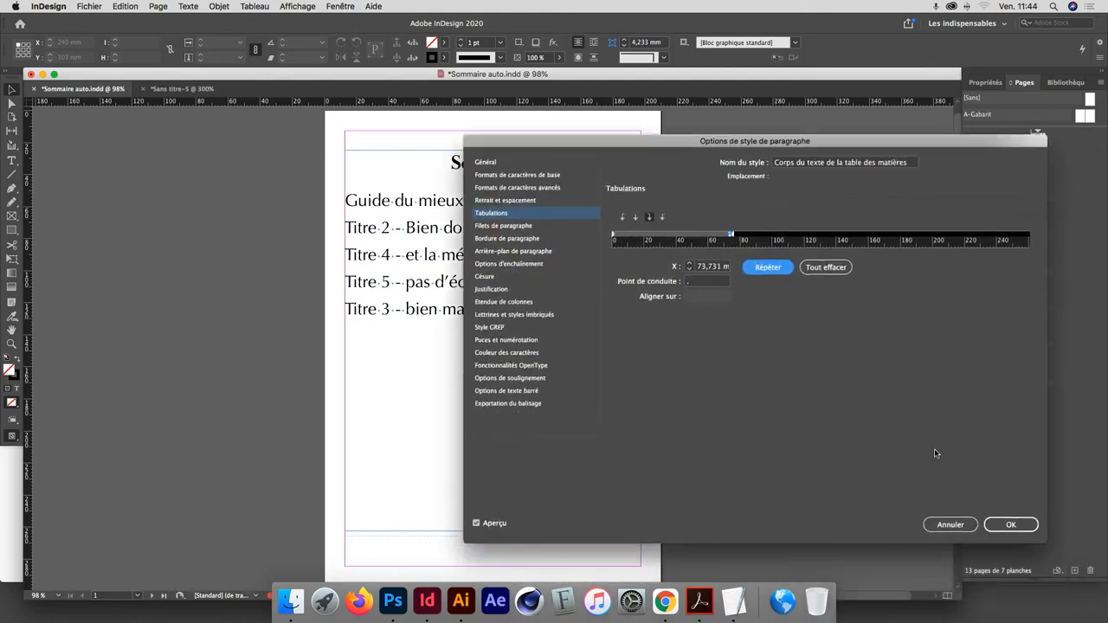
pyautogui.click(997, 520)
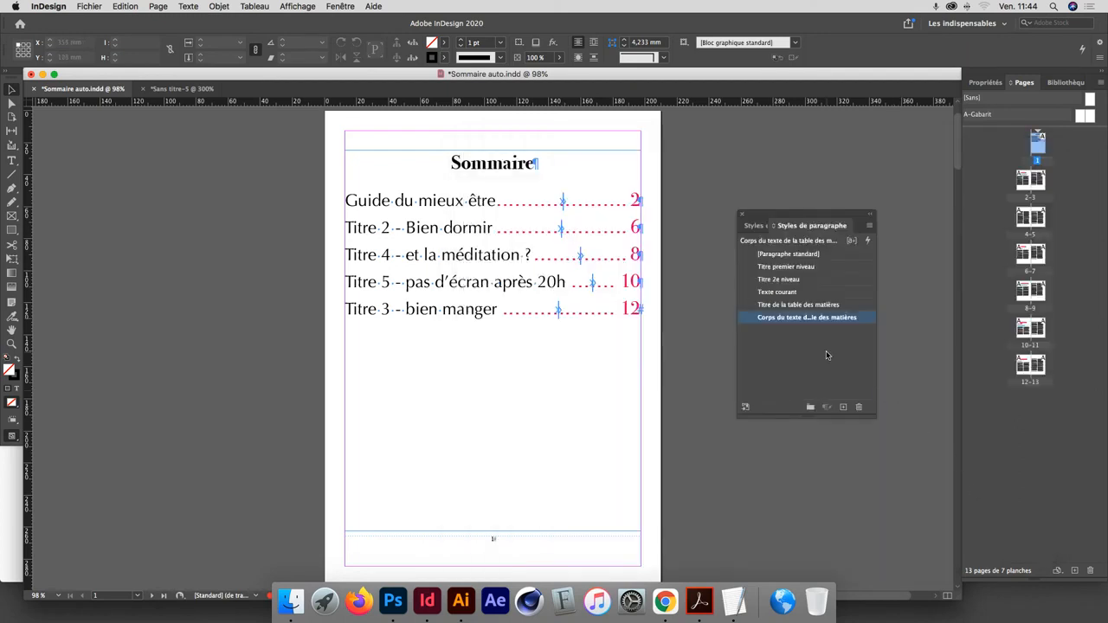
# Step: Set the size of the tabulation sommaire character style to 12 pt and save the style
pyautogui.click(751, 226)
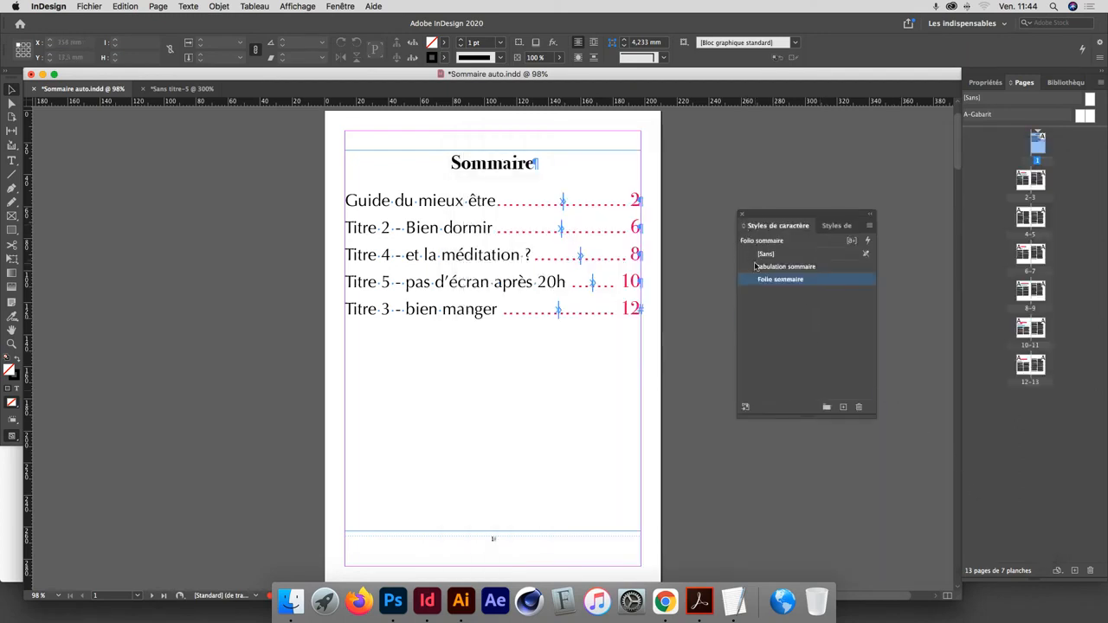
pyautogui.doubleClick(795, 268)
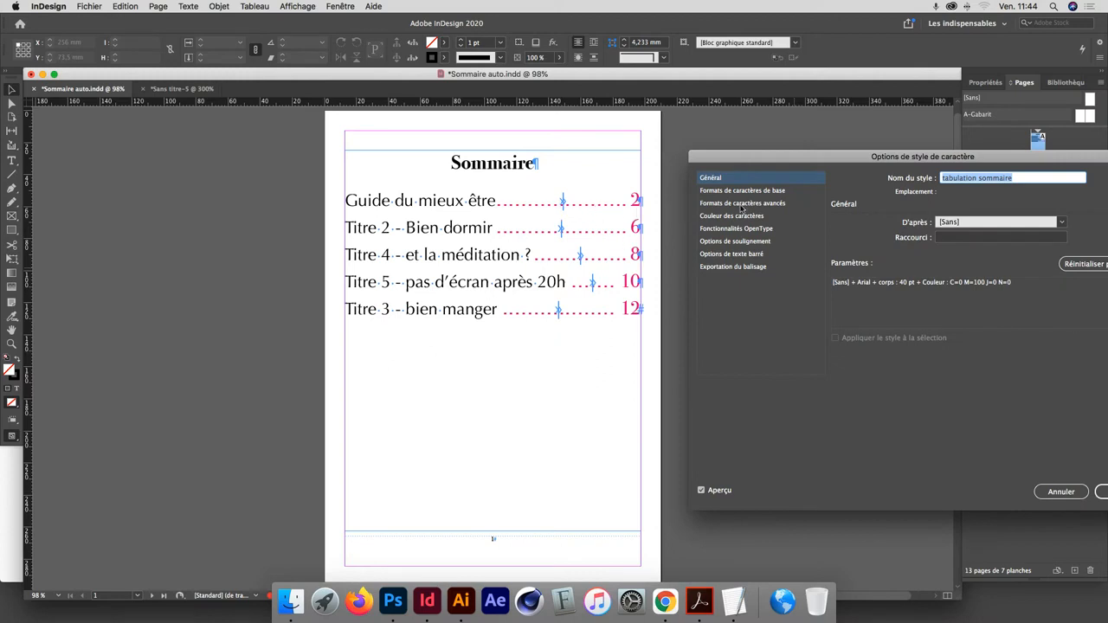
pyautogui.click(721, 189)
pyautogui.click(883, 259)
pyautogui.write('12')
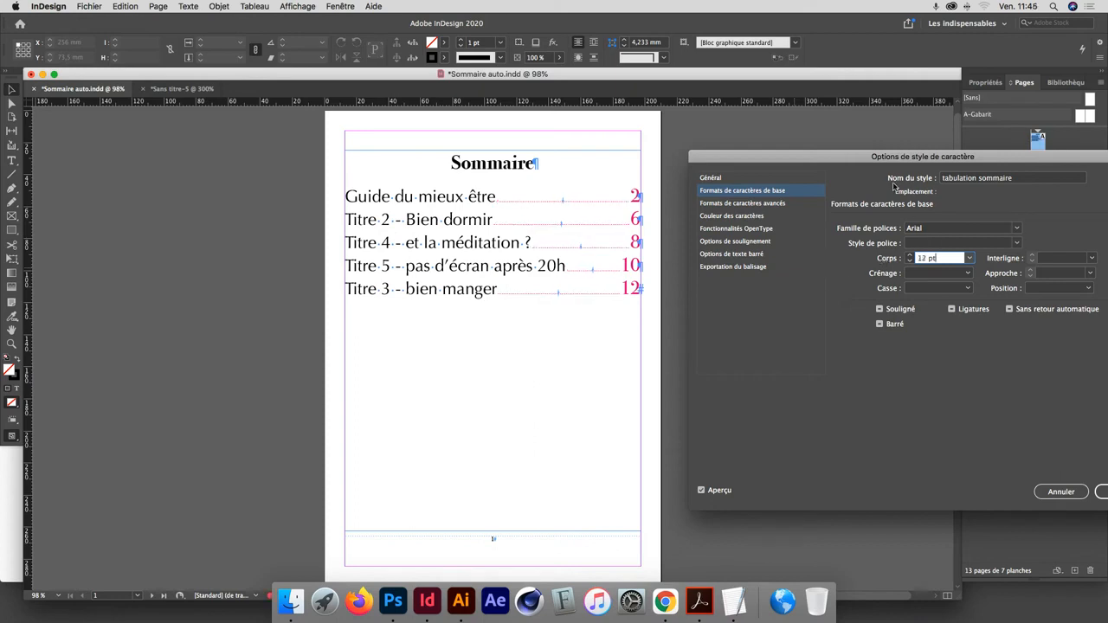
pyautogui.moveTo(876, 157); pyautogui.dragTo(584, 148)
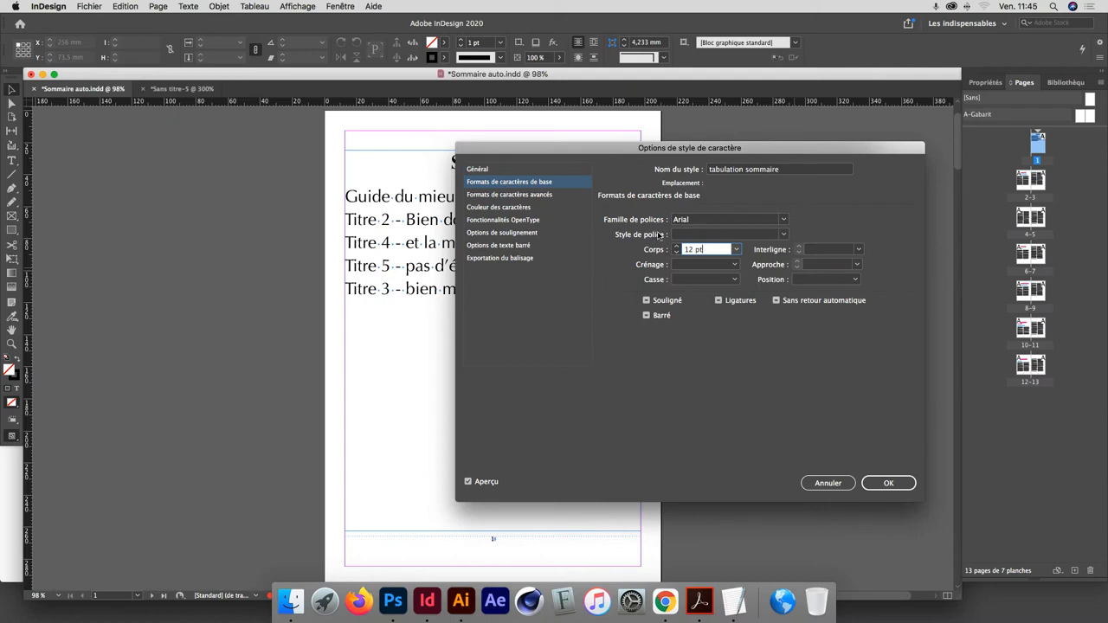
pyautogui.click(897, 481)
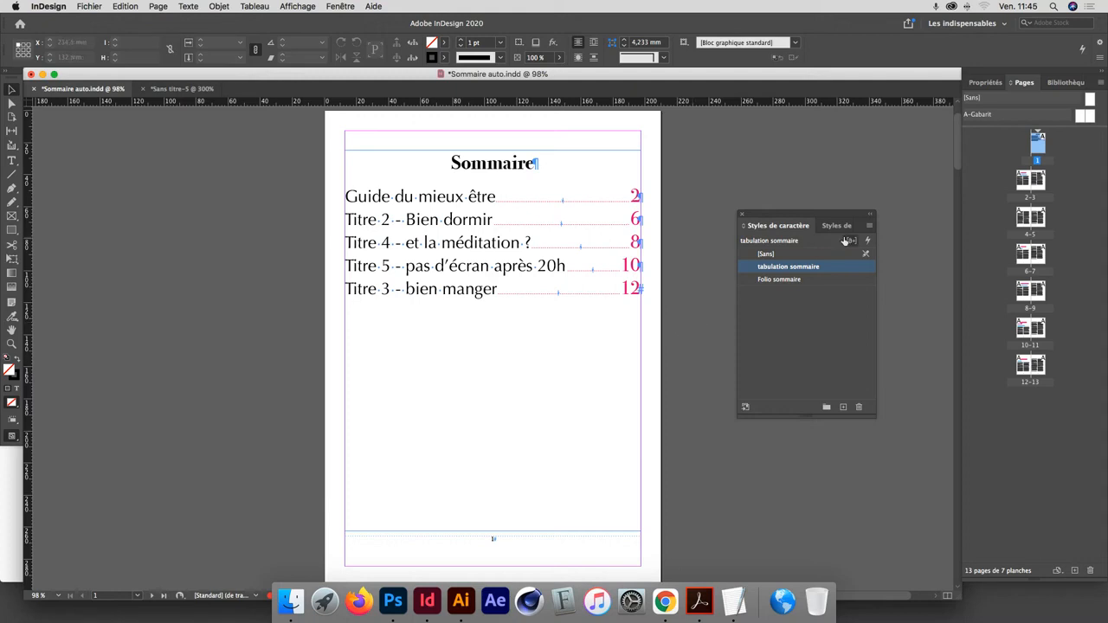
# Step: Display the paragraph styles and enlarge their list so the full style names fit
pyautogui.click(803, 219)
pyautogui.moveTo(785, 217); pyautogui.dragTo(783, 180)
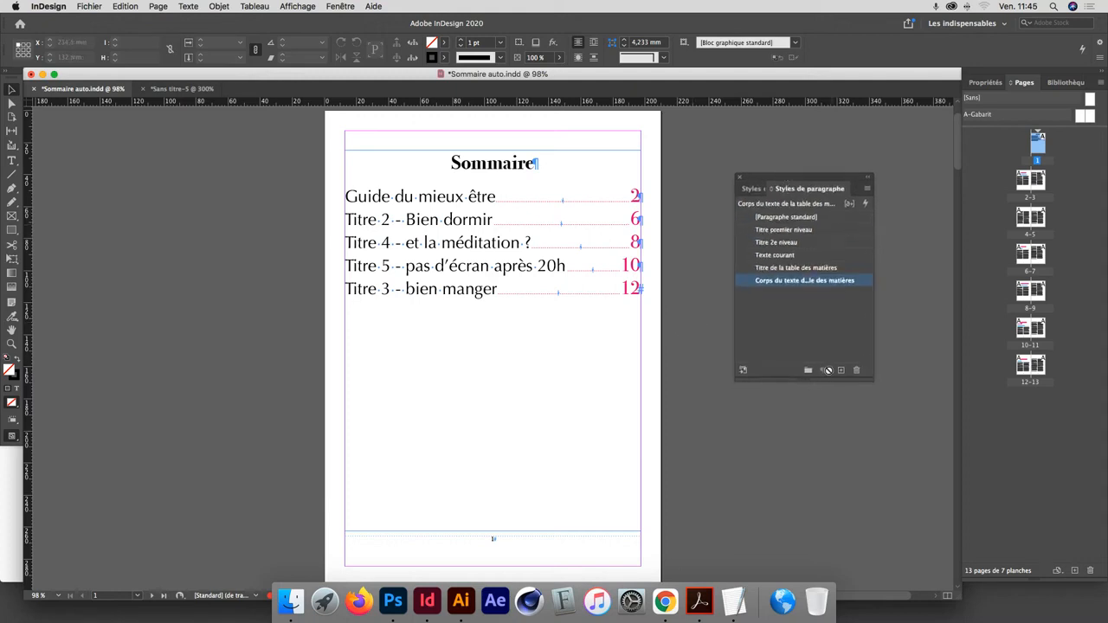
pyautogui.moveTo(873, 378); pyautogui.dragTo(925, 456)
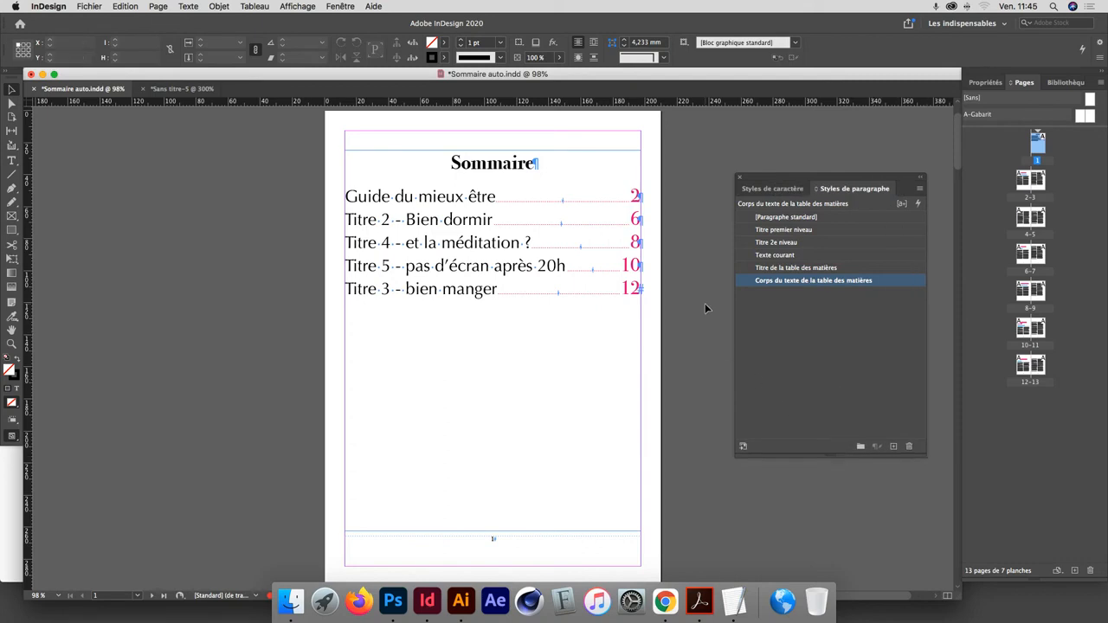
pyautogui.press('t')
pyautogui.click(390, 367)
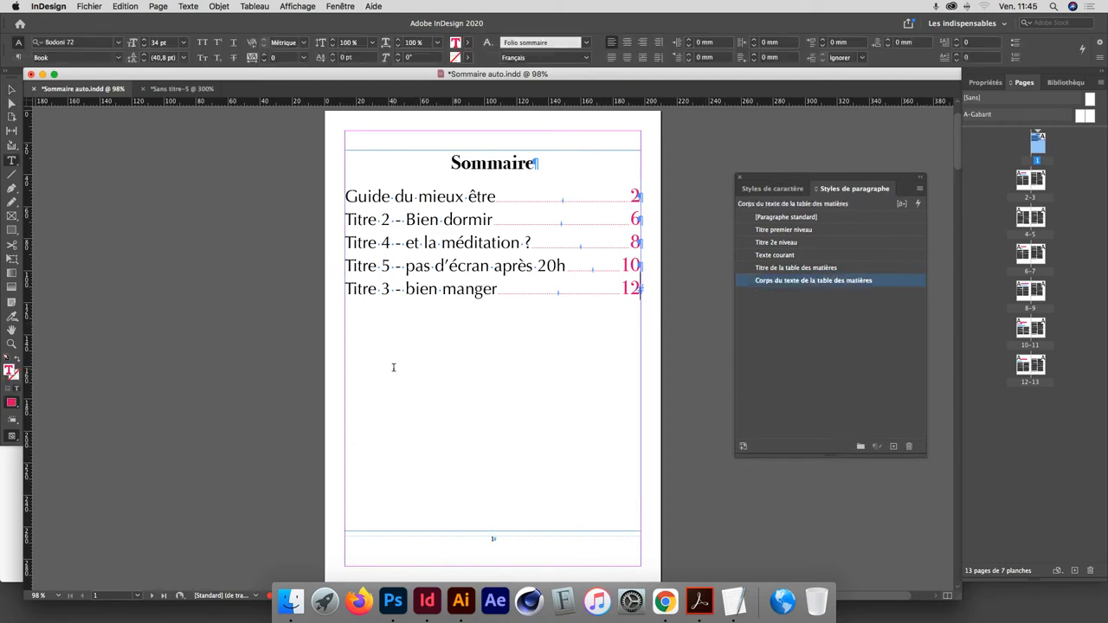
pyautogui.press('super+a')
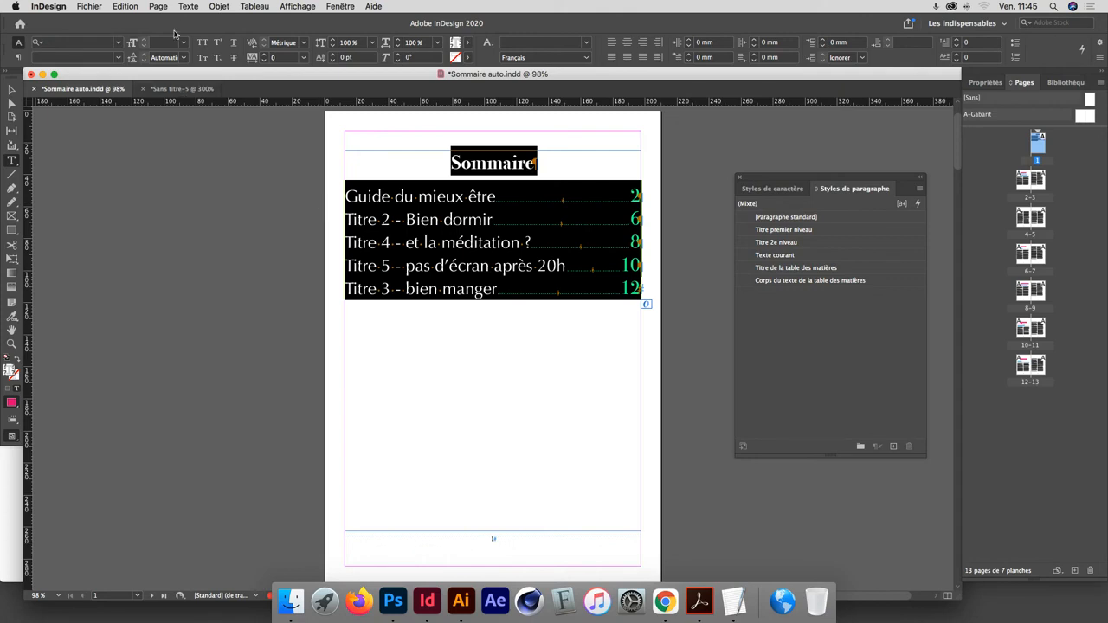
pyautogui.click(158, 7)
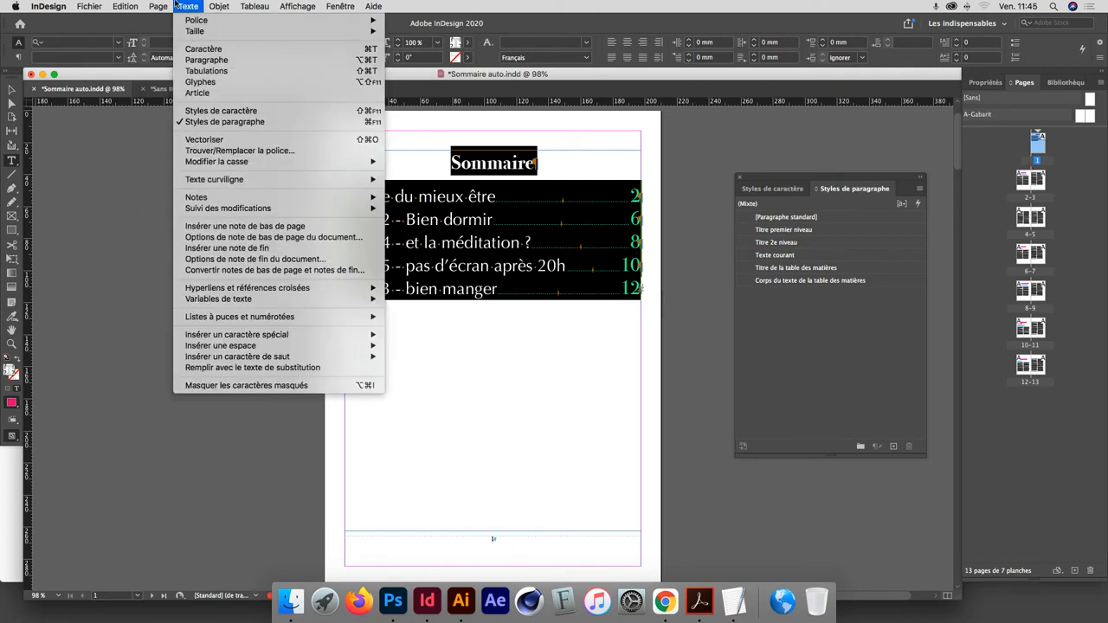
pyautogui.click(161, 6)
pyautogui.click(12, 90)
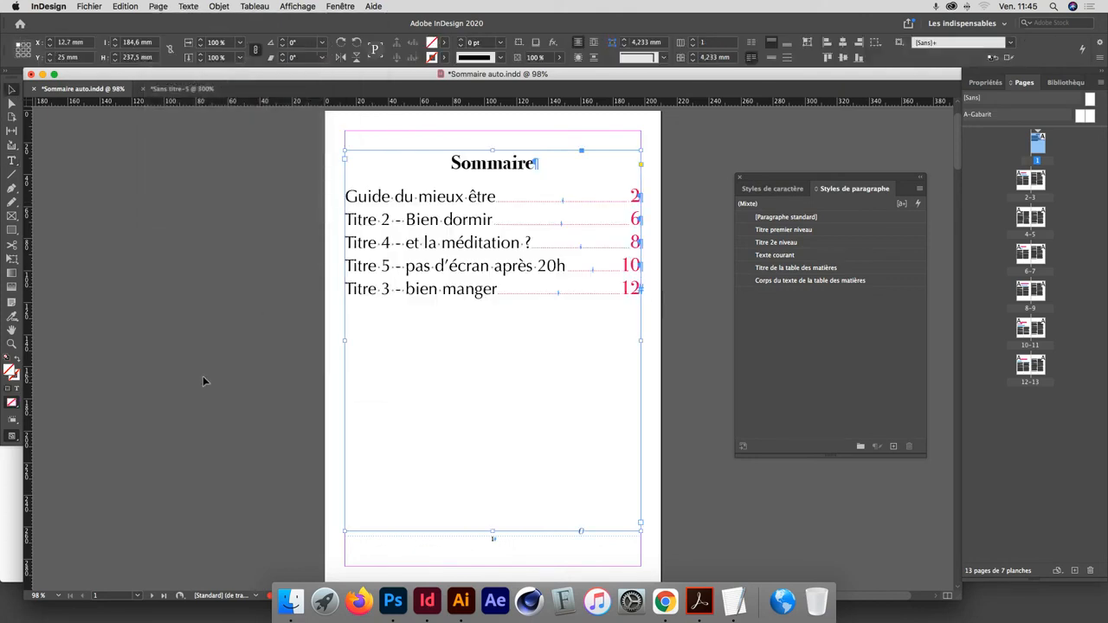
# Step: Check the chapter titles on the pages after the Sommaire and place the text cursor back in the table of contents
pyautogui.scroll(-10, 204, 375)
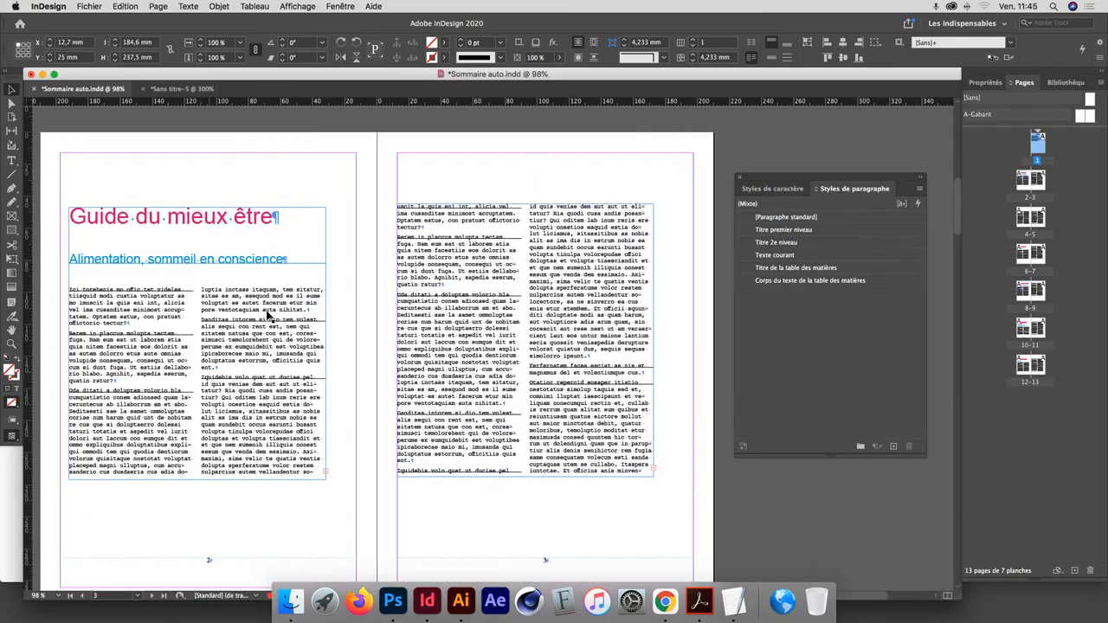
pyautogui.scroll(-10, 267, 336)
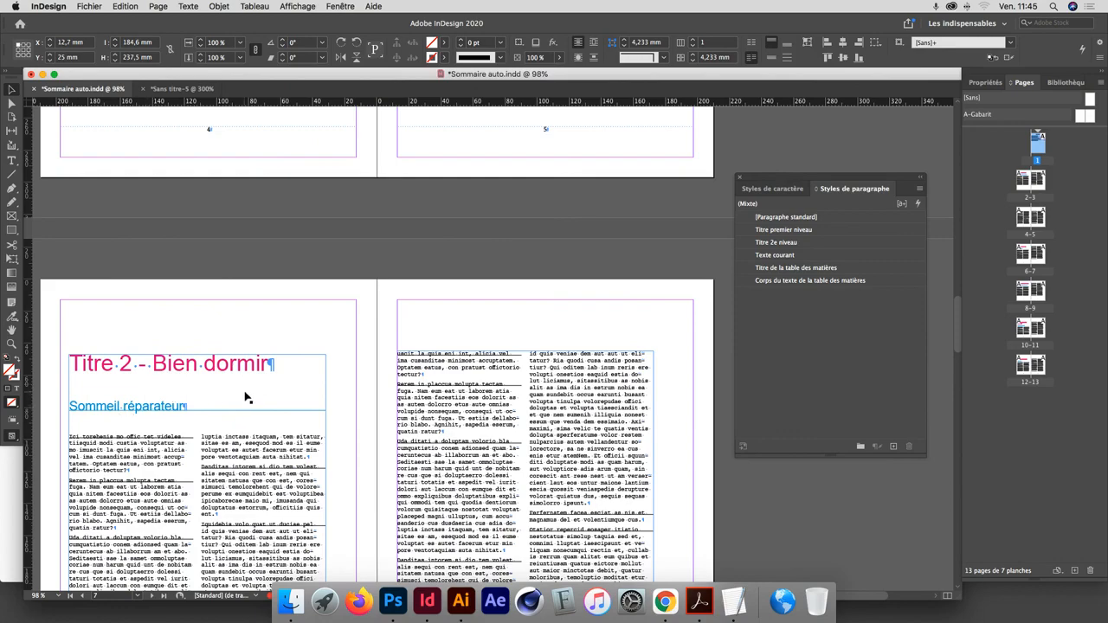
pyautogui.scroll(20, 245, 394)
pyautogui.doubleClick(452, 383)
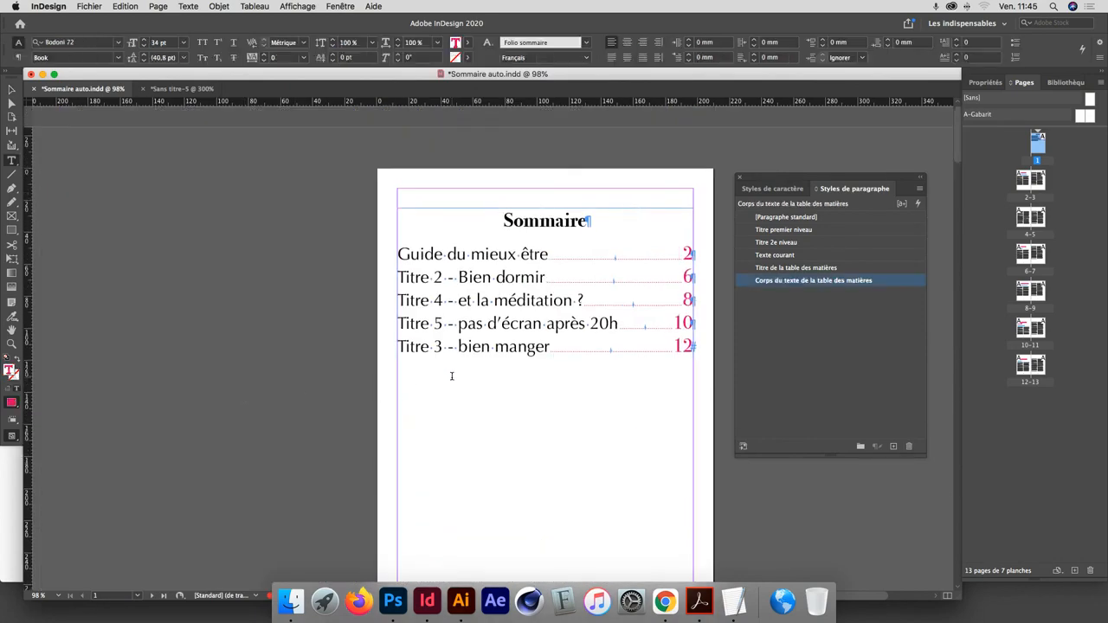
# Step: Add the Titre 2e niveau paragraph style to the styles included in the Sommaire table of contents
pyautogui.press('super+a')
pyautogui.click(168, 8)
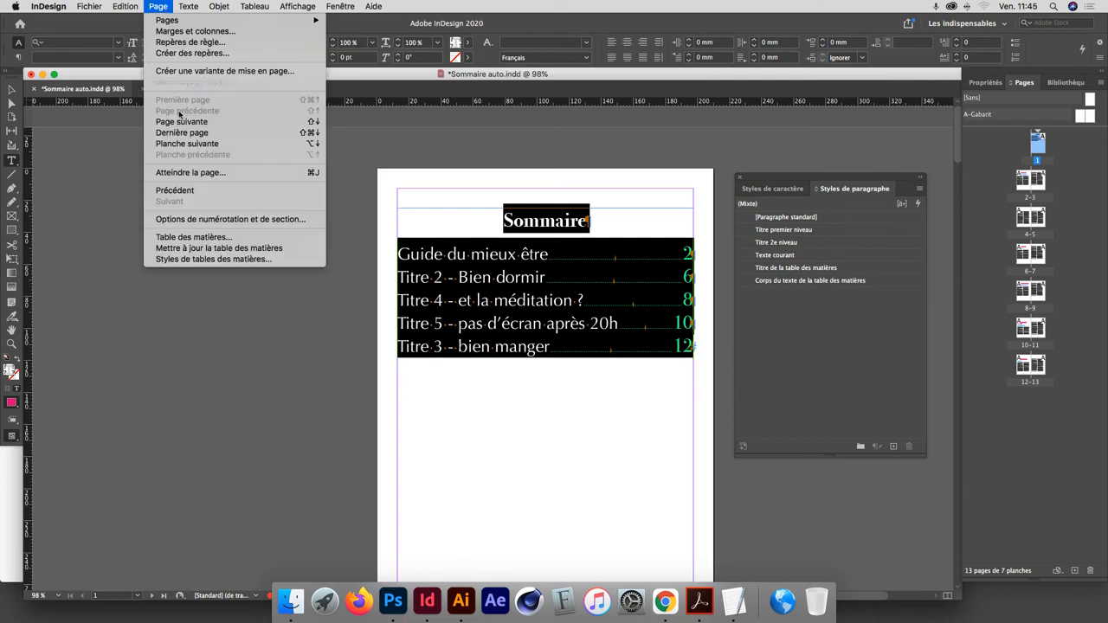
pyautogui.click(173, 237)
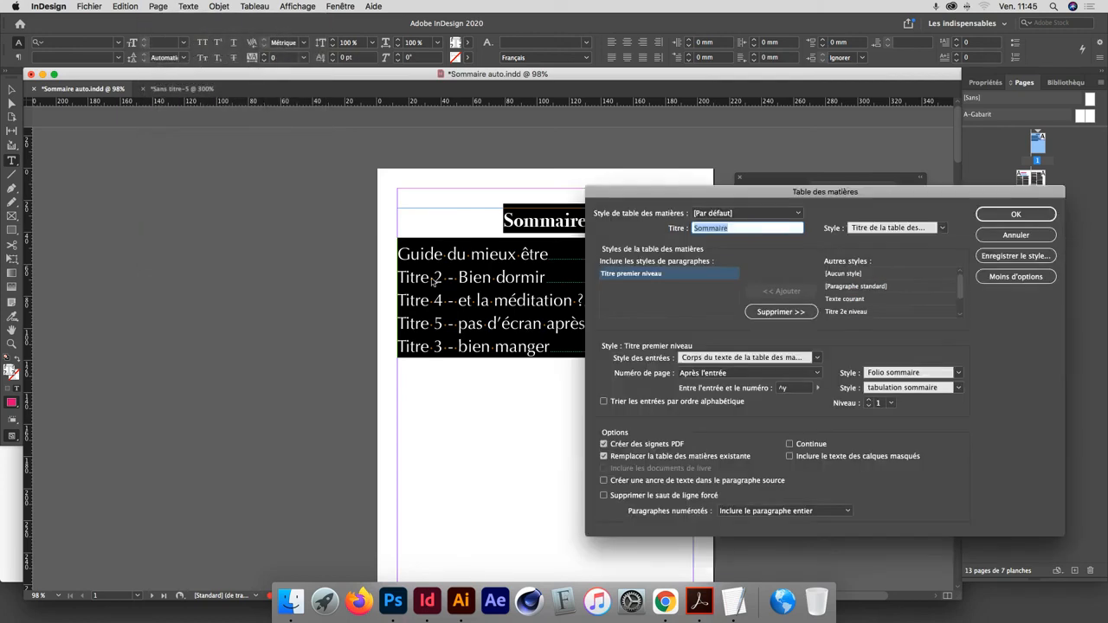
pyautogui.click(868, 313)
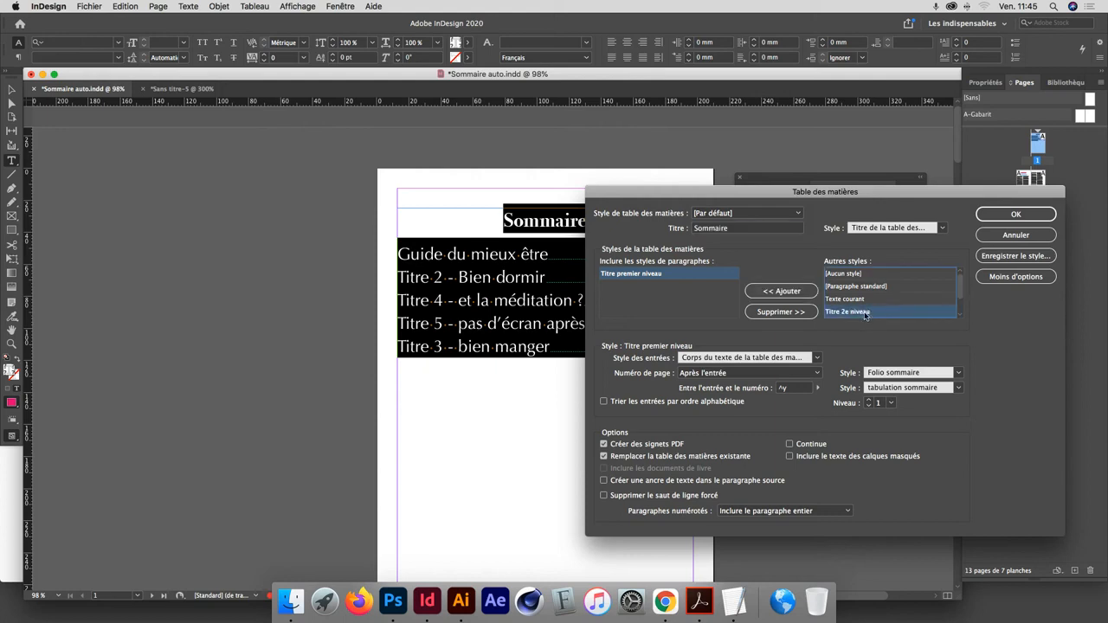
pyautogui.click(799, 294)
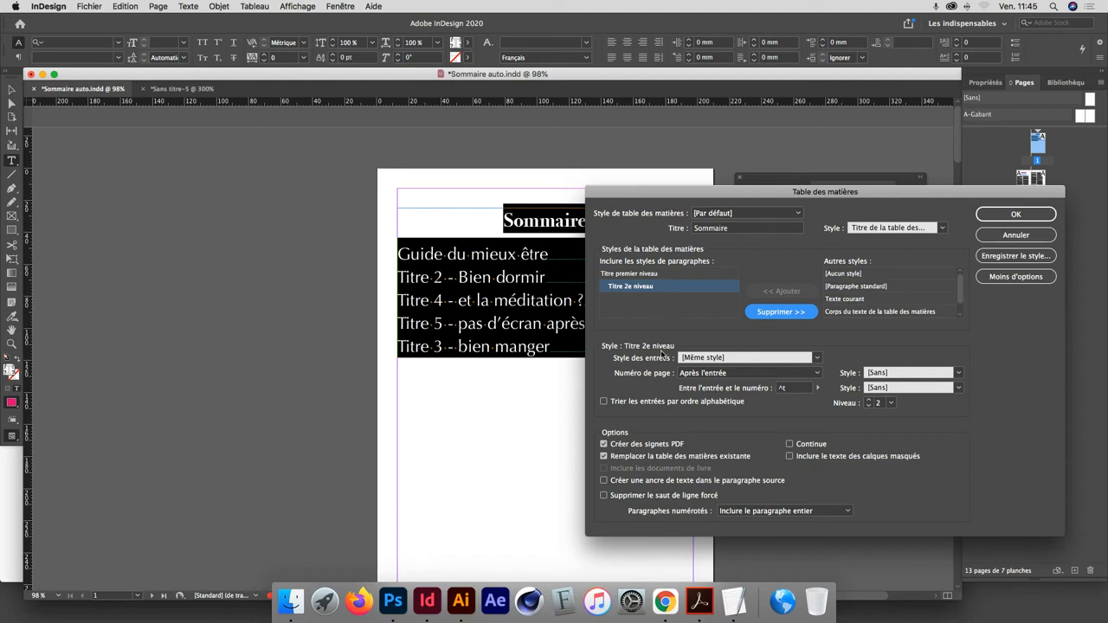
# Step: Create a new paragraph style named Titre 2 niveau du sommaire for the second-level entries
pyautogui.click(817, 358)
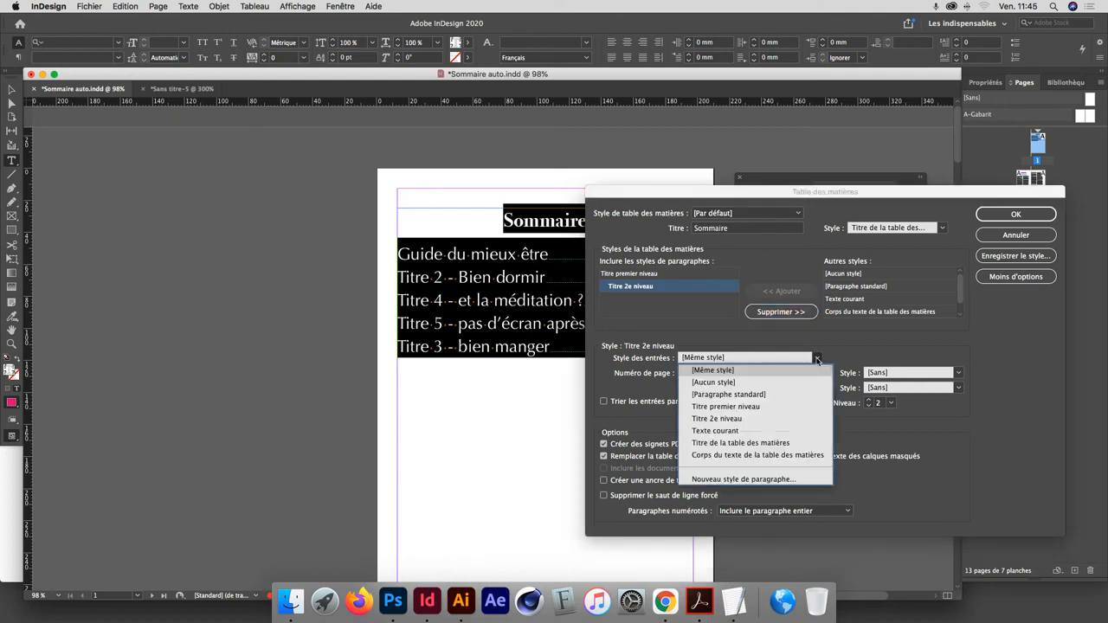
pyautogui.click(758, 481)
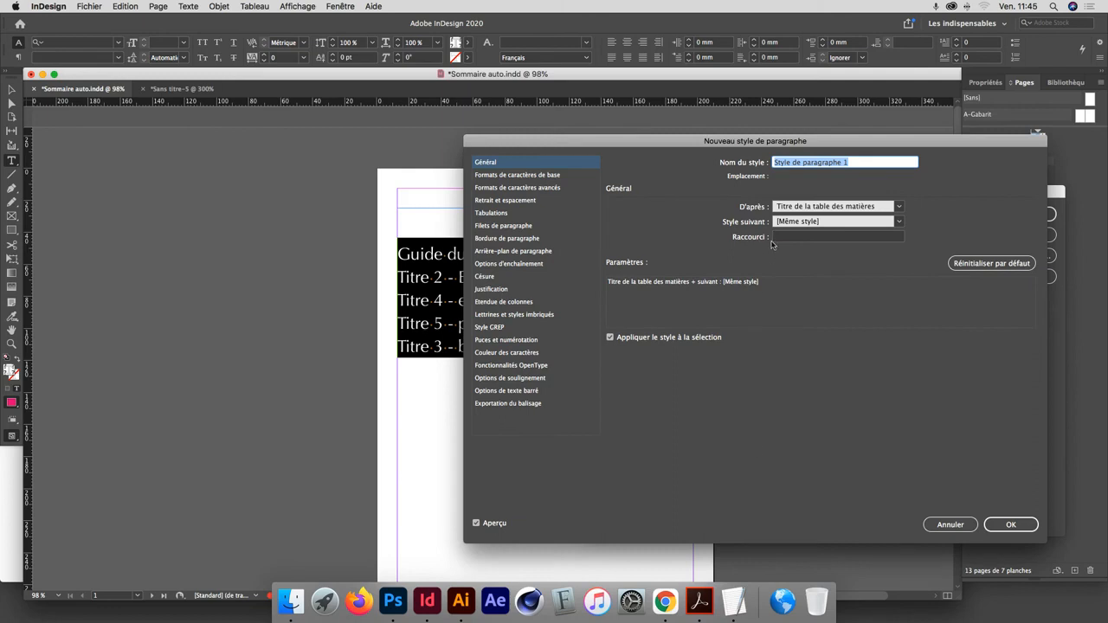
pyautogui.write('Titre 2 niveau du sommaire')
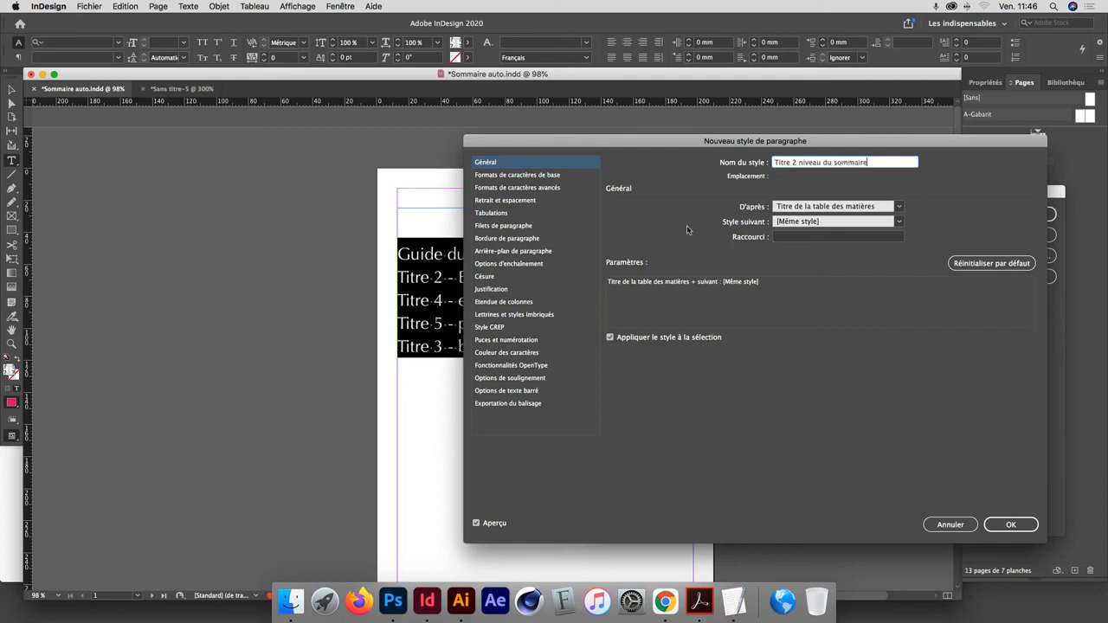
# Step: Align the new entry style to the left, set its font family to Bradley Hand and save it
pyautogui.click(493, 199)
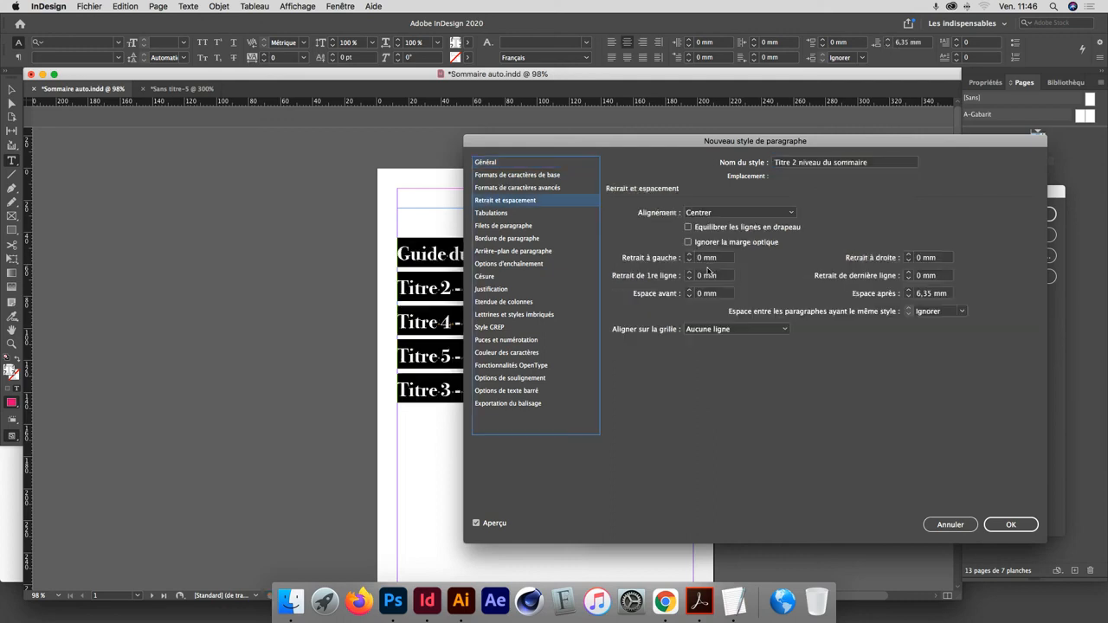
pyautogui.click(739, 212)
pyautogui.click(705, 217)
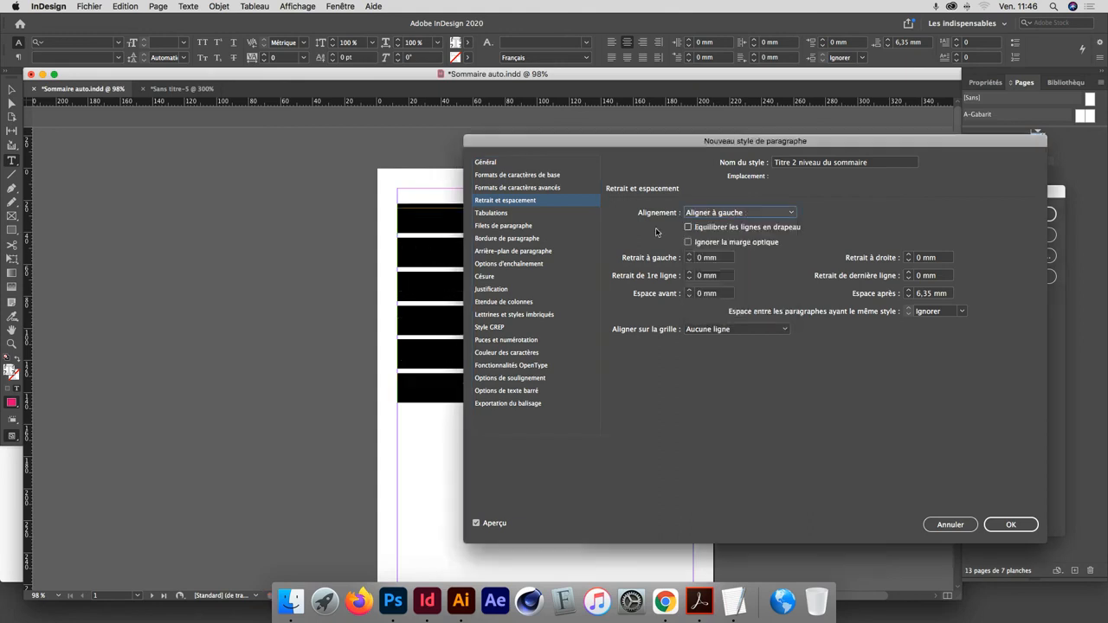
pyautogui.click(506, 176)
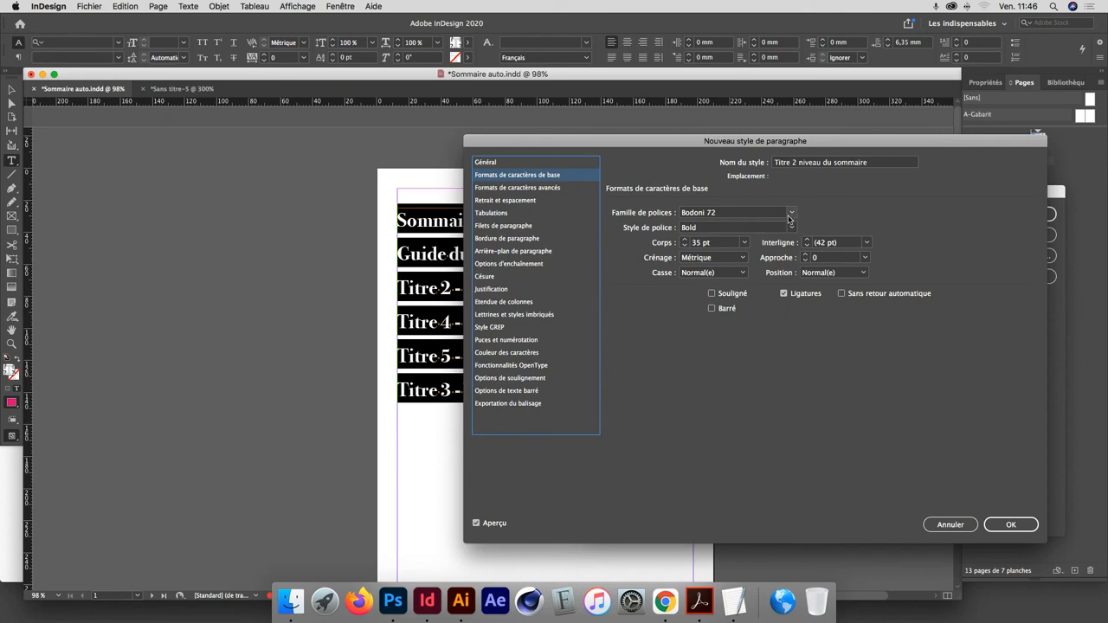
pyautogui.click(790, 212)
pyautogui.click(701, 274)
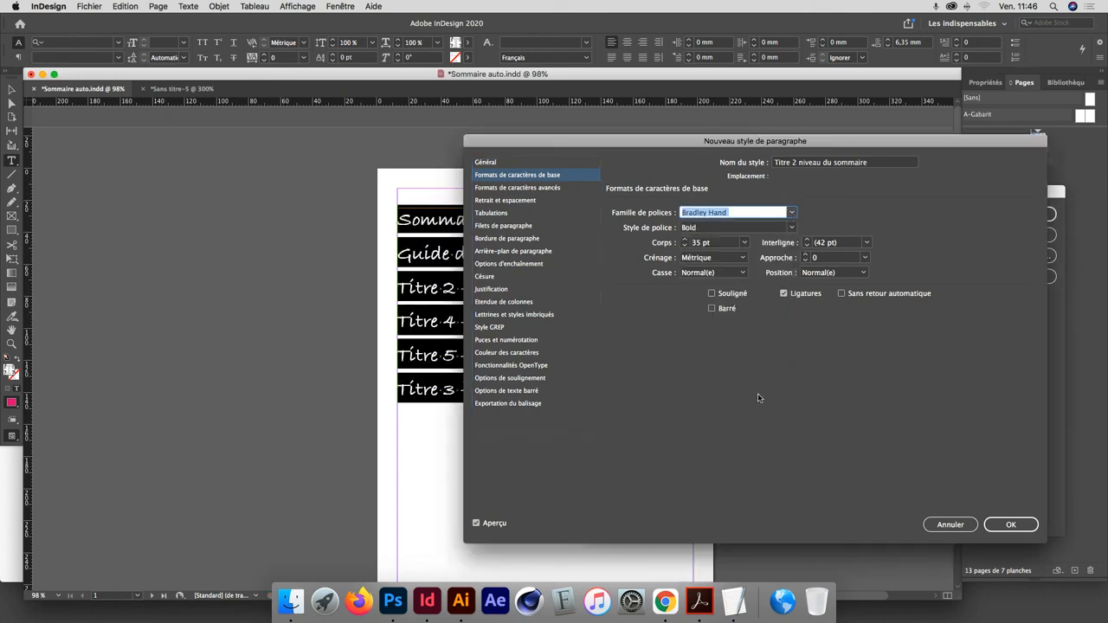
pyautogui.click(1010, 525)
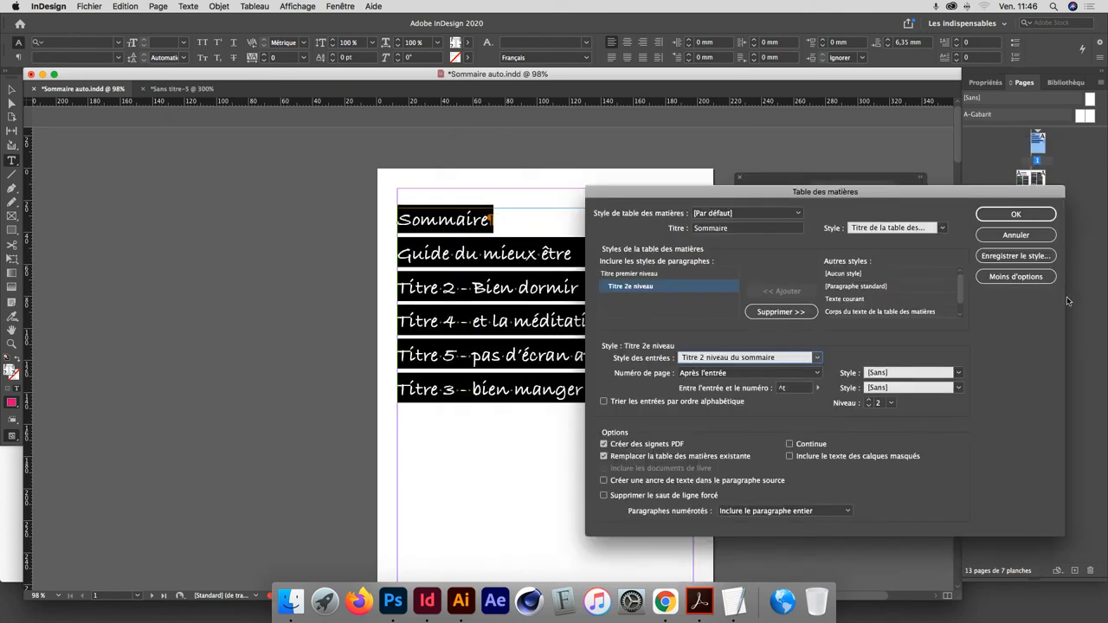
# Step: Regenerate the table of contents with the second-level titles, including the overset text
pyautogui.click(1015, 214)
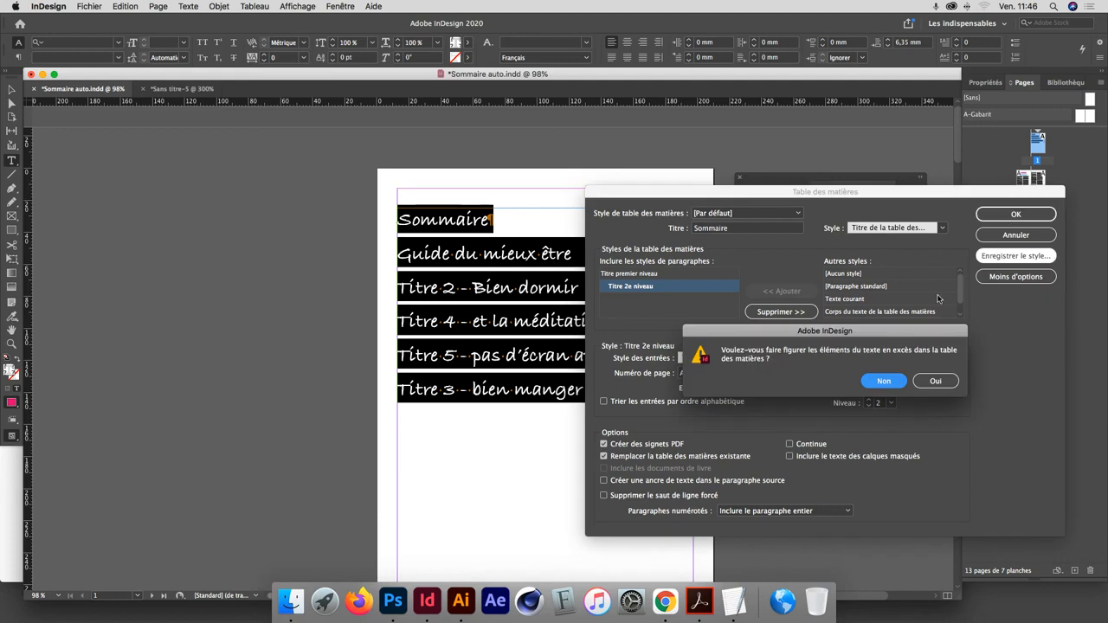
pyautogui.click(932, 381)
pyautogui.click(651, 343)
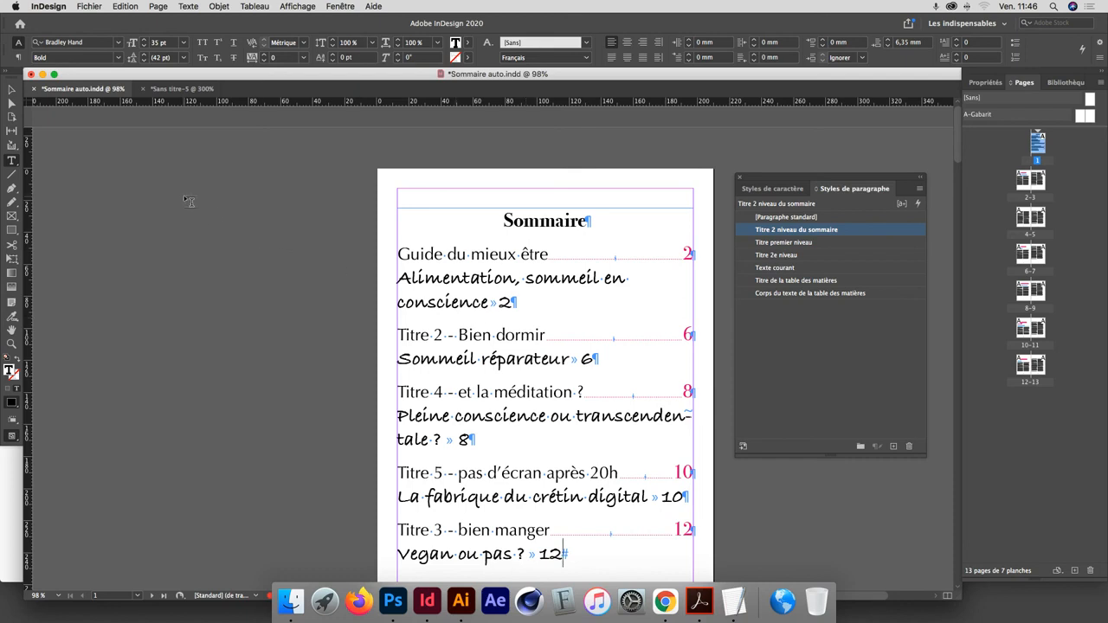
# Step: Set the font size of the Titre 2 niveau du sommaire paragraph style to 19 pt and save the style
pyautogui.doubleClick(851, 230)
pyautogui.click(484, 175)
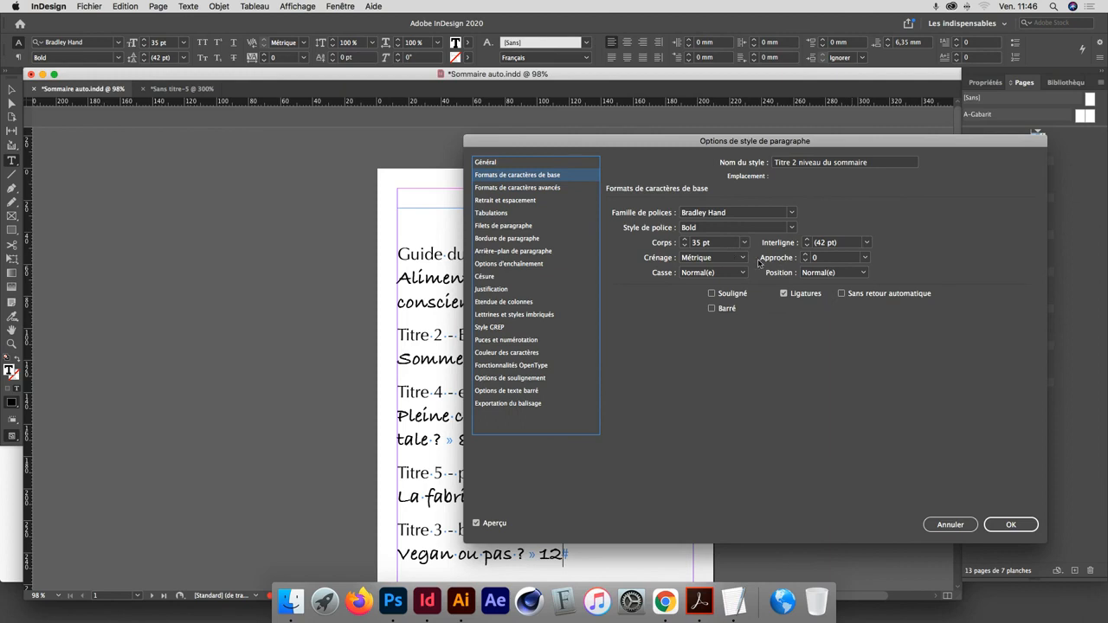
pyautogui.click(715, 246)
pyautogui.write('20')
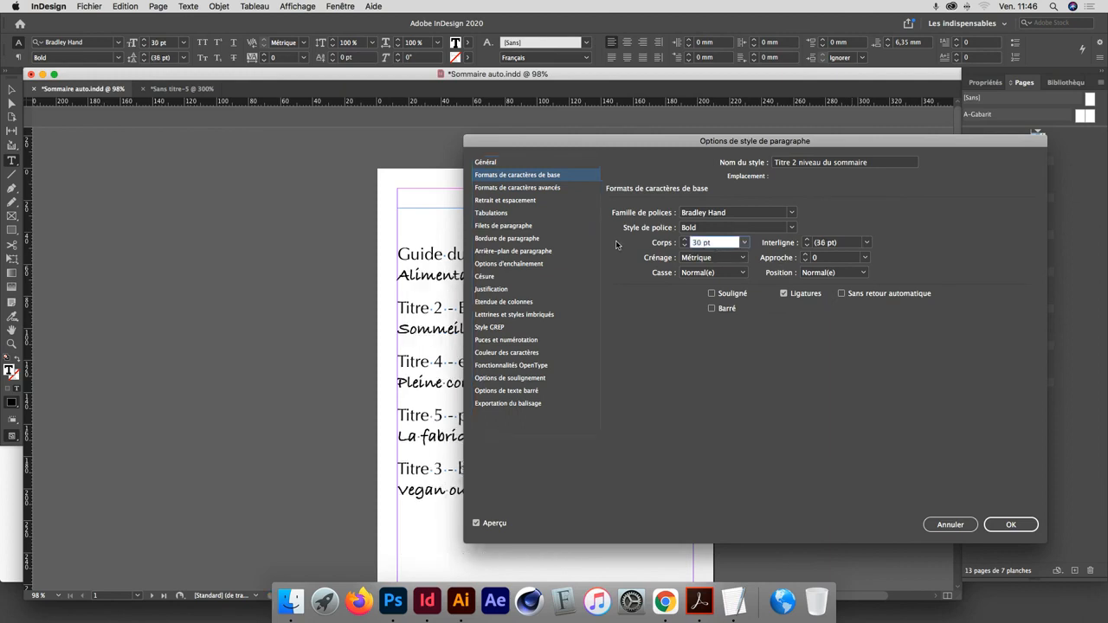
pyautogui.press('Down')
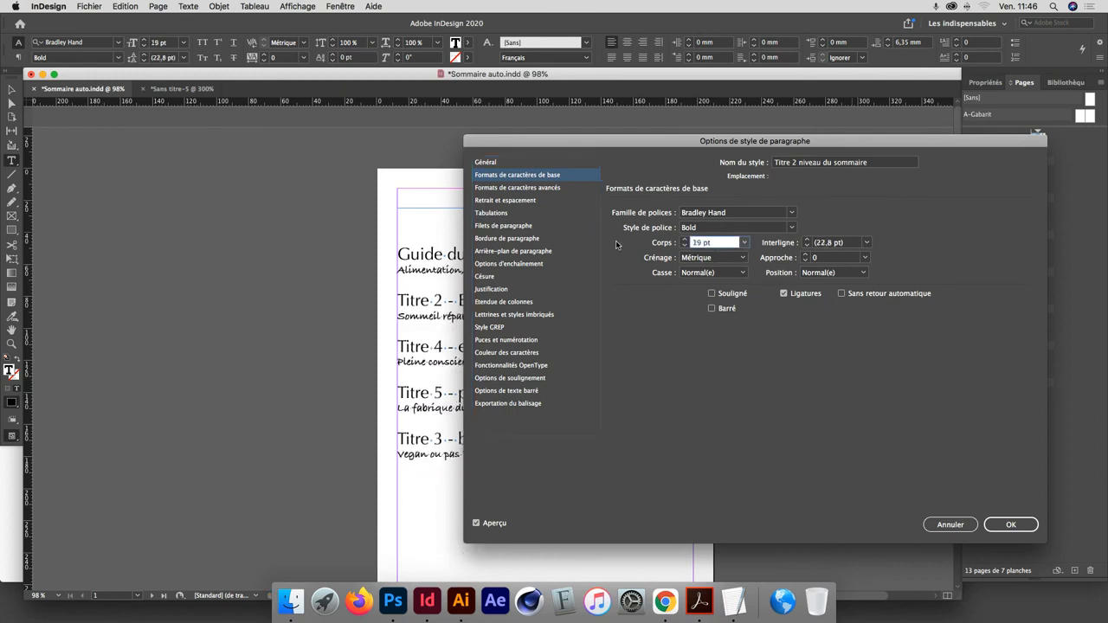
pyautogui.press('Return')
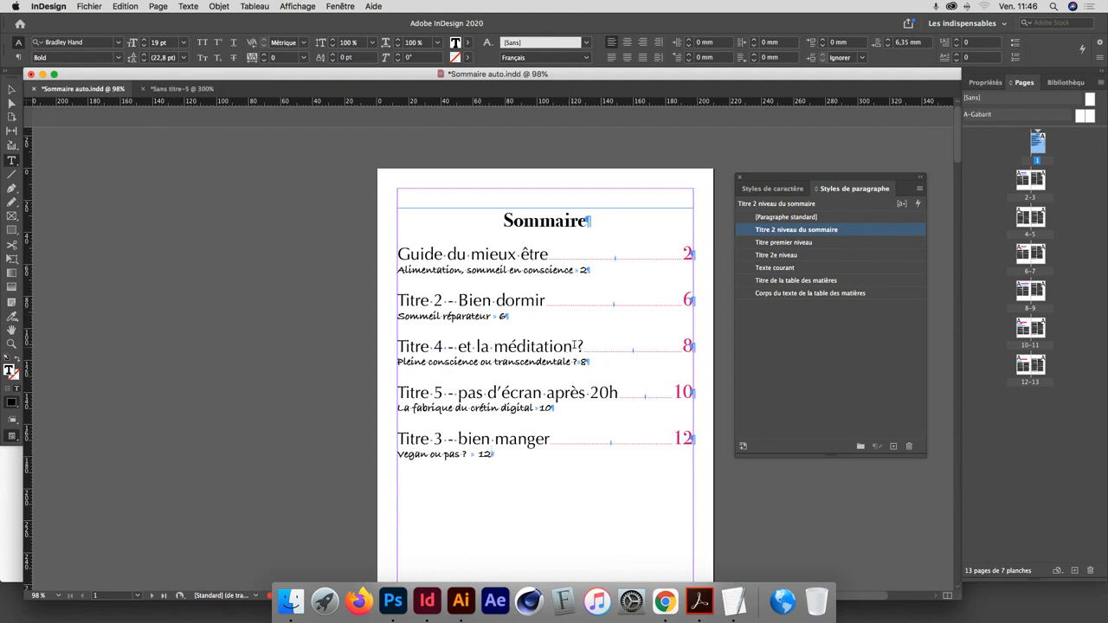
# Step: Set the Titre 2e niveau entries to Aucun numéro de page and update the table of contents, including overset text
pyautogui.press('super+a')
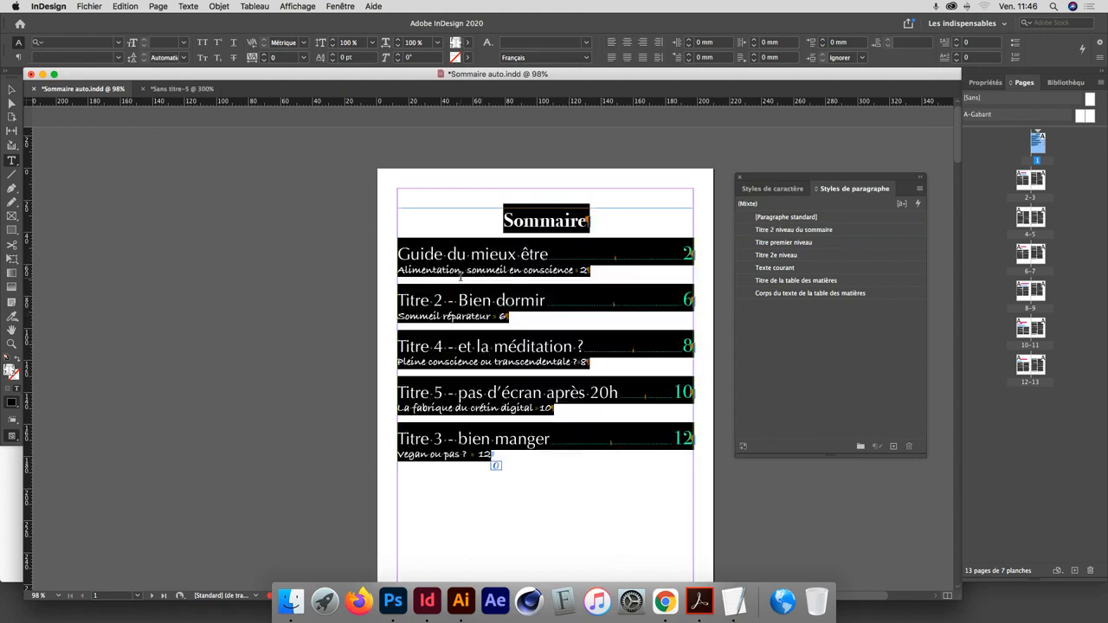
pyautogui.click(156, 6)
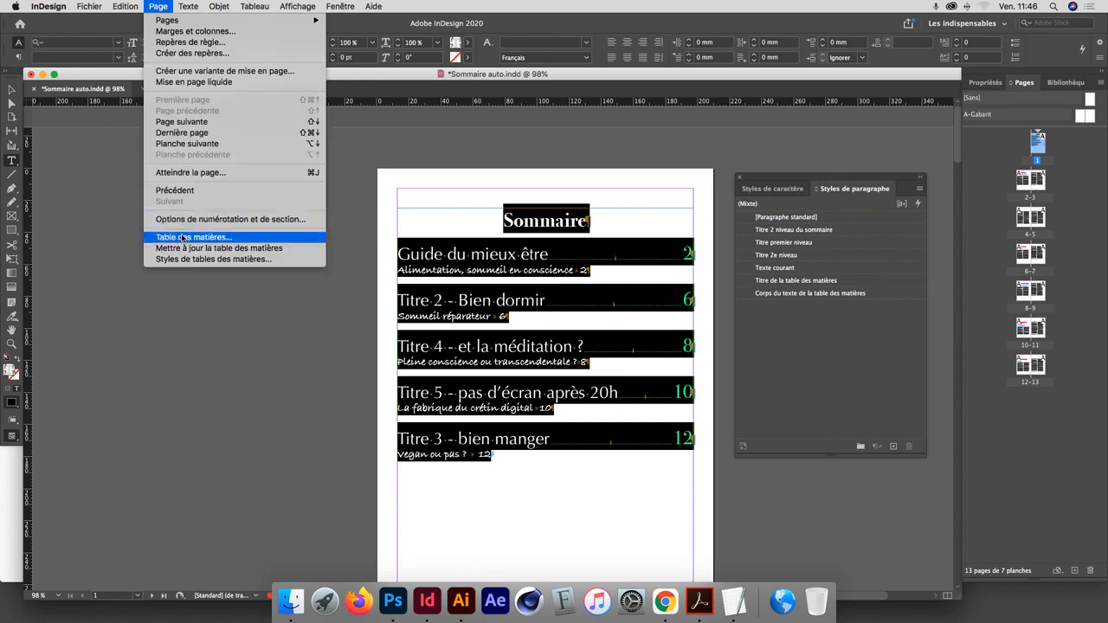
pyautogui.click(183, 234)
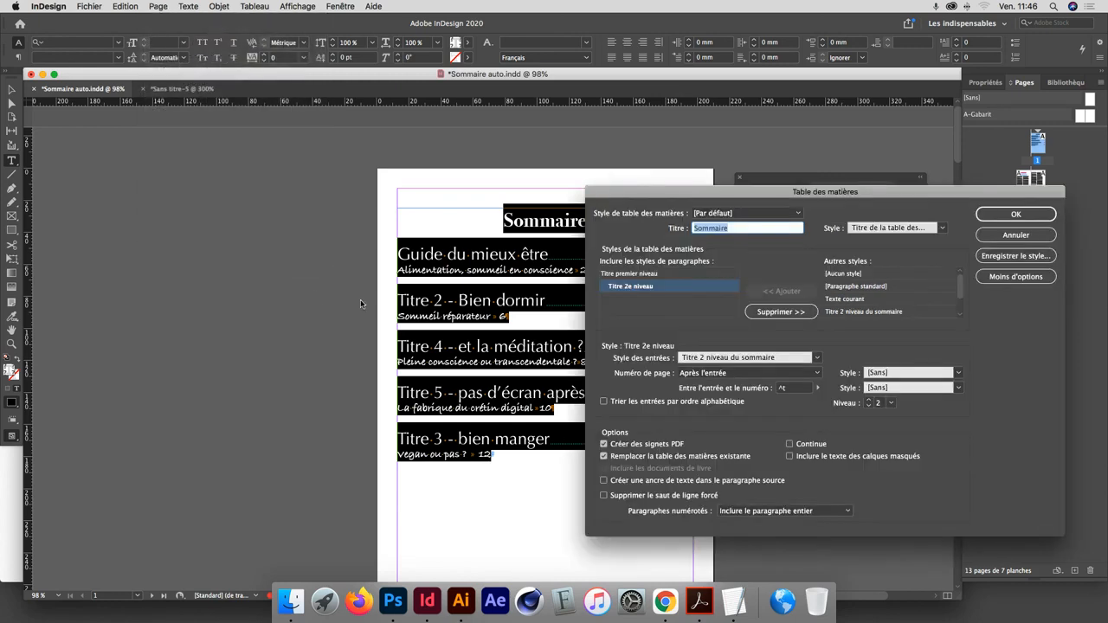
pyautogui.click(662, 274)
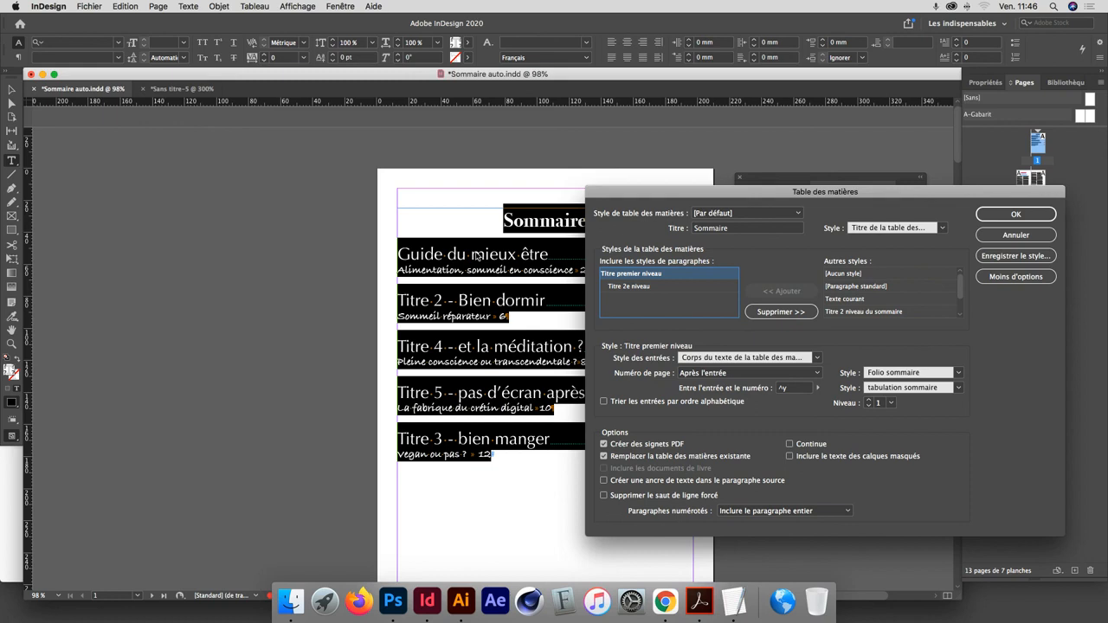
pyautogui.click(633, 290)
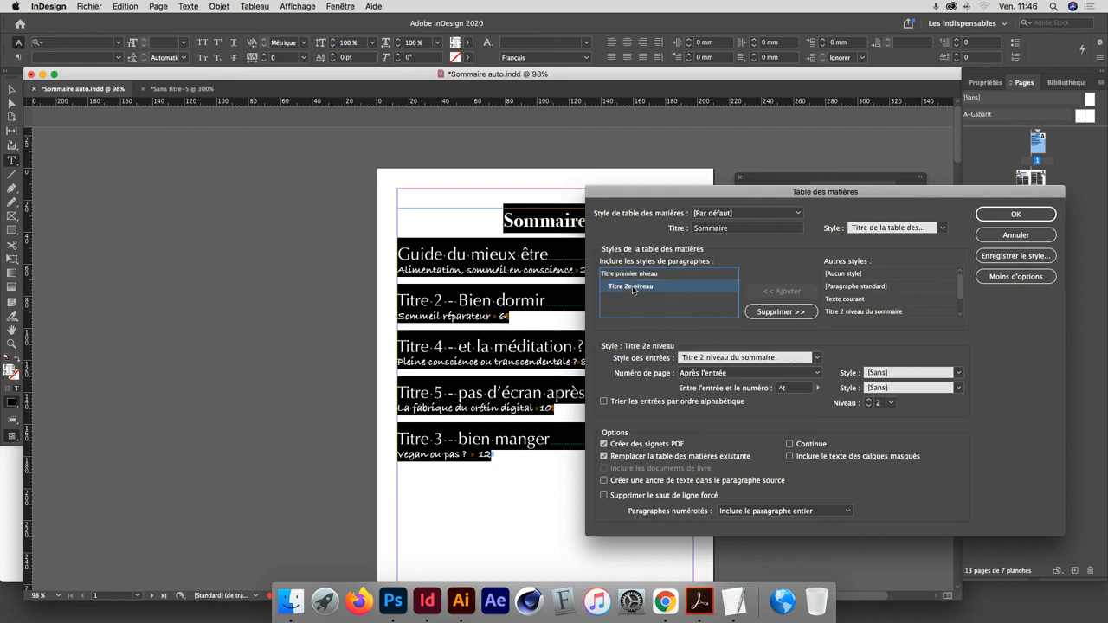
pyautogui.click(721, 377)
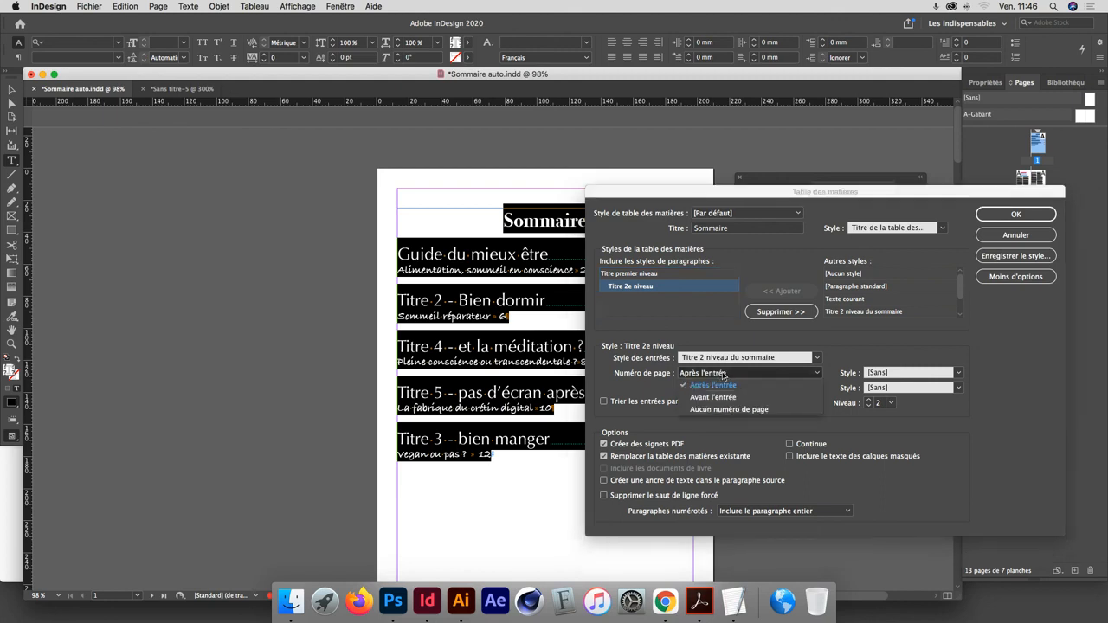
pyautogui.click(727, 410)
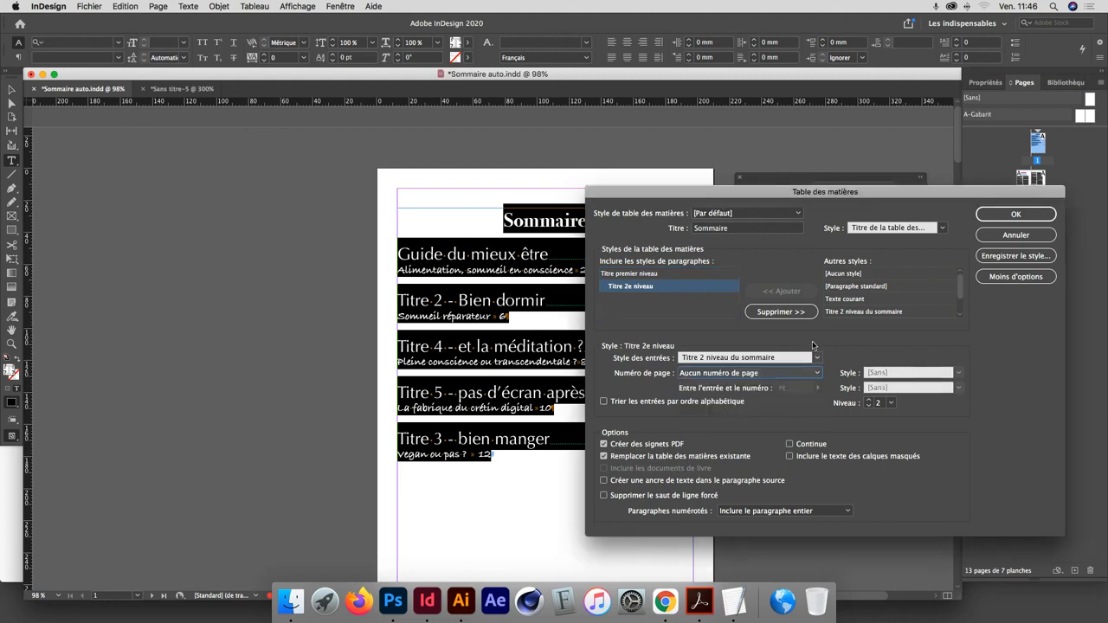
pyautogui.click(1000, 216)
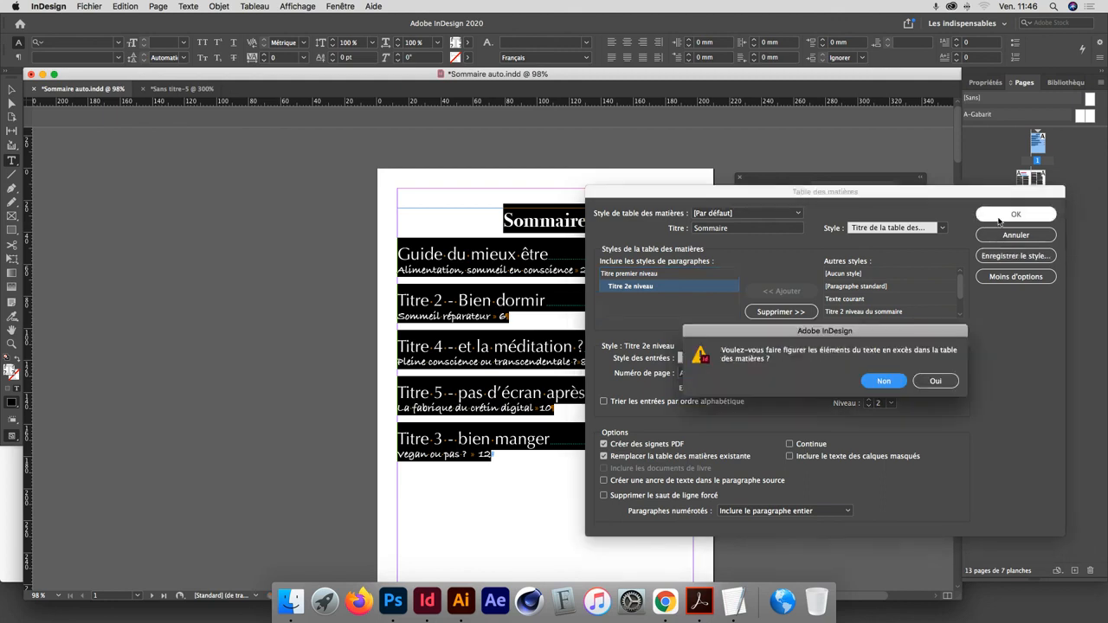
pyautogui.click(935, 384)
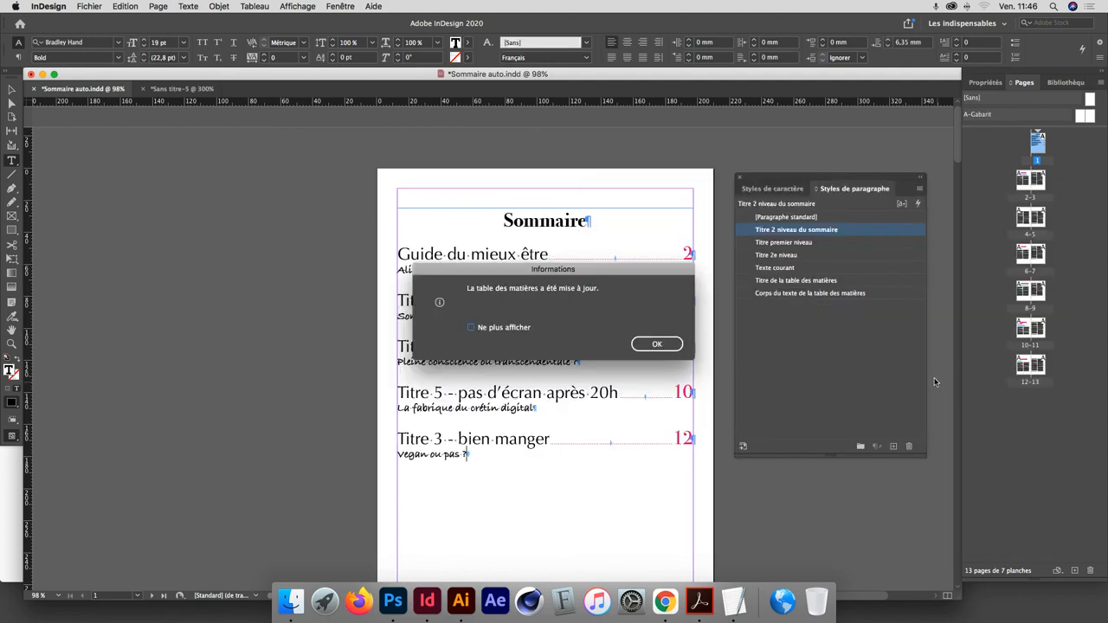
pyautogui.click(659, 343)
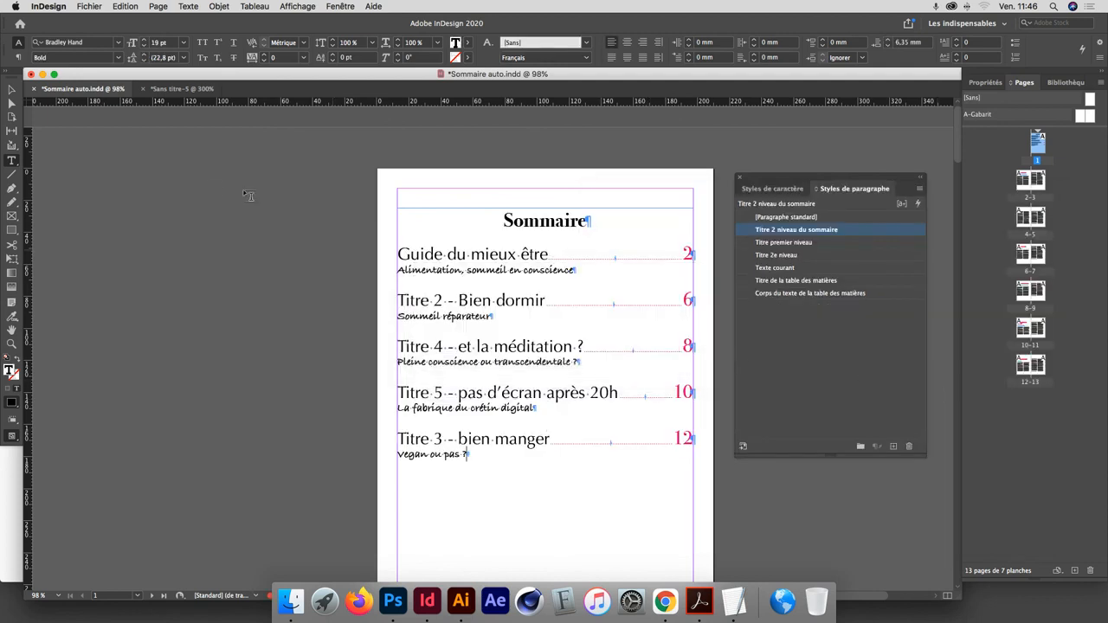
# Step: Deselect the Sommaire text and compare its entries with the title and subtitle on the Guide du mieux être page
pyautogui.click(11, 89)
pyautogui.click(216, 190)
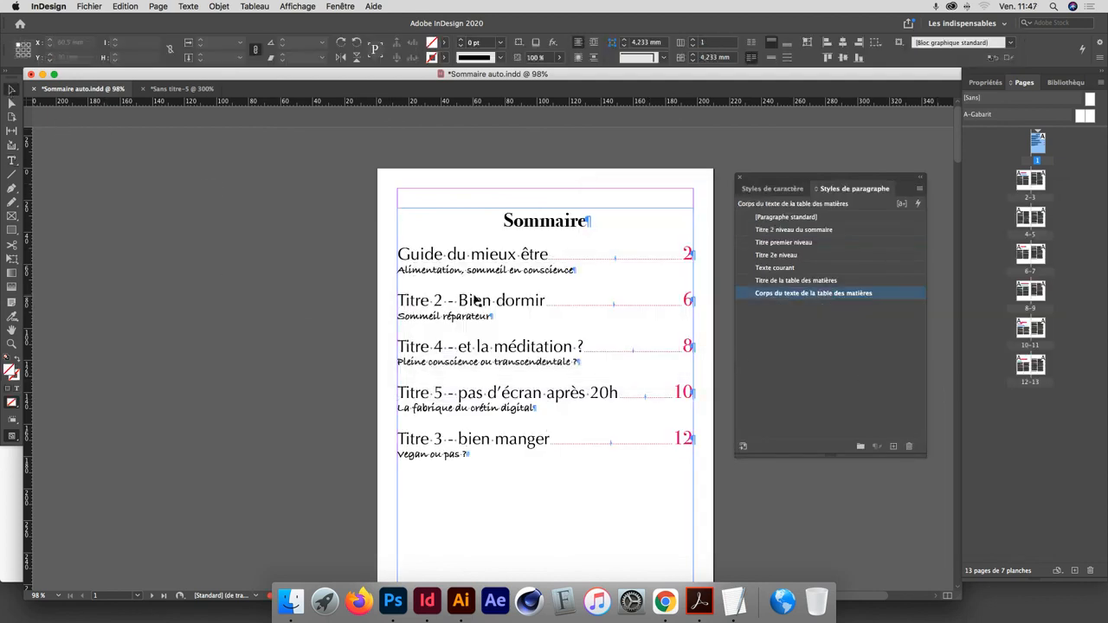
pyautogui.scroll(-3, 446, 353)
pyautogui.scroll(-5, 446, 355)
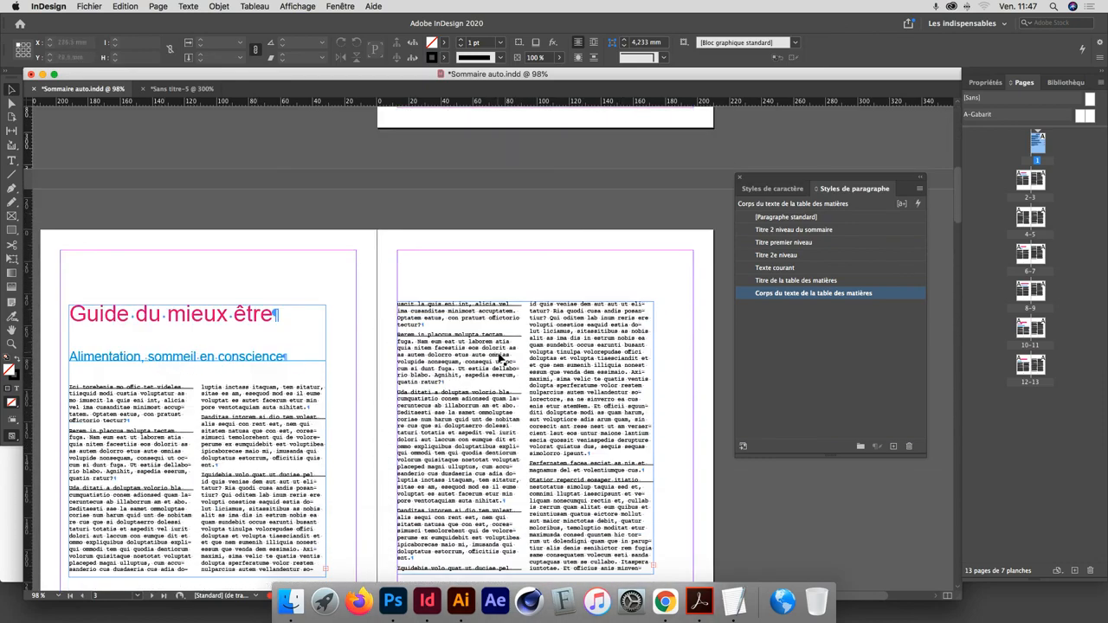
pyautogui.scroll(6, 500, 354)
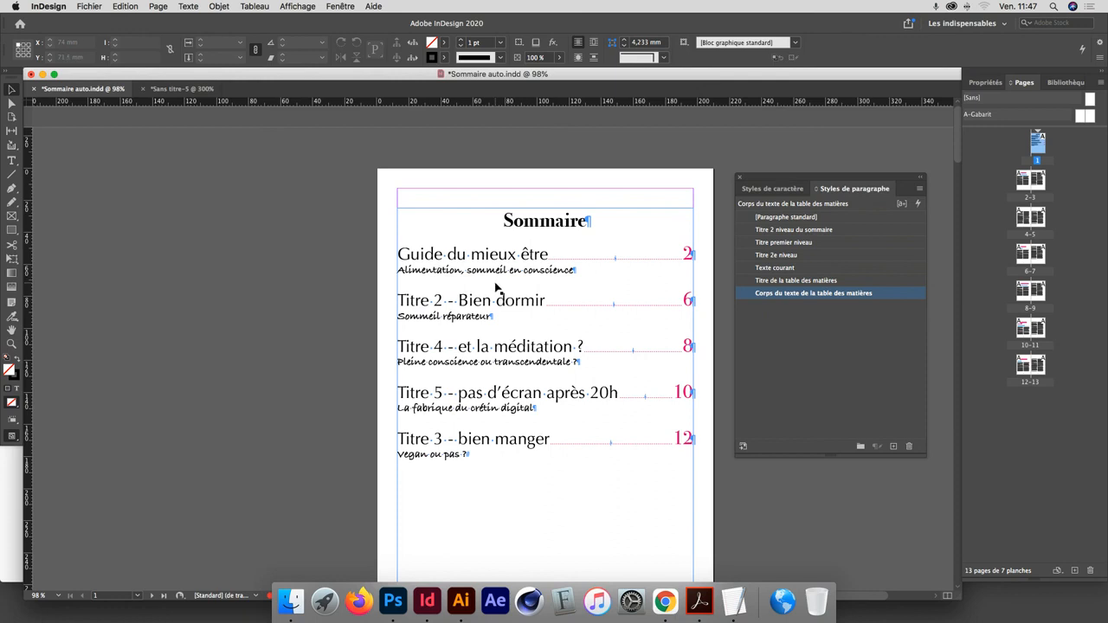